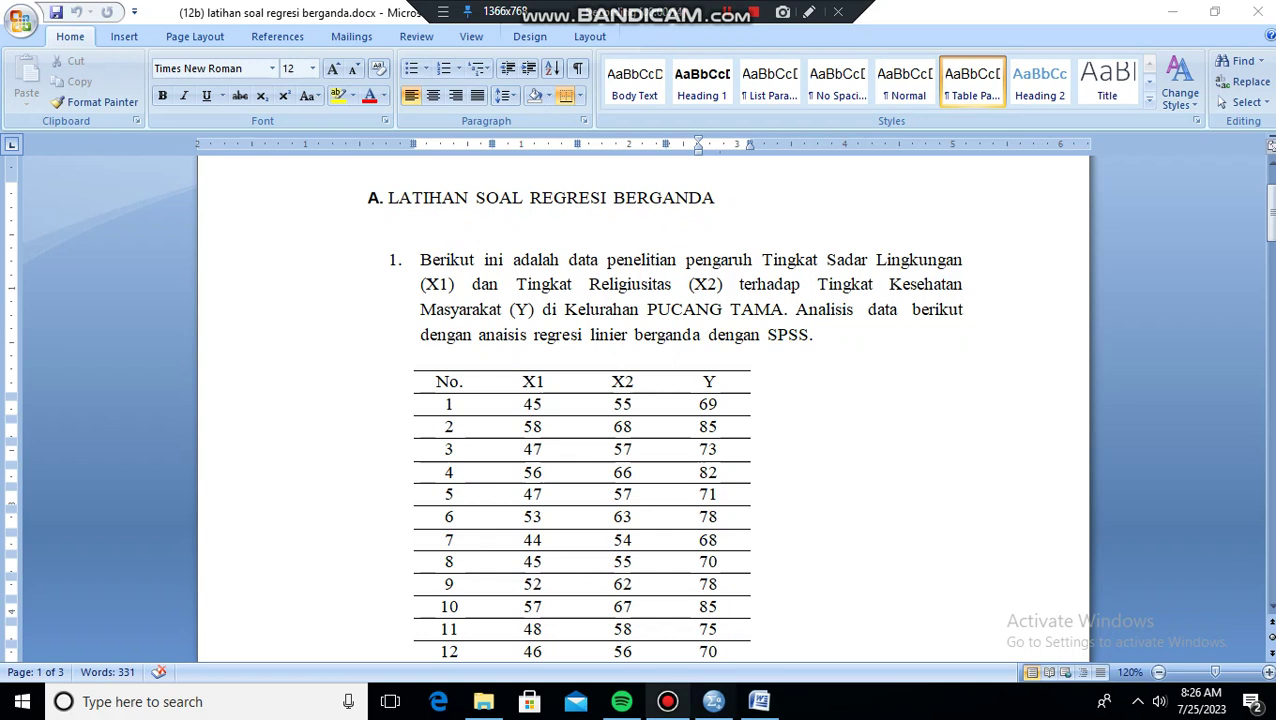
# Switch to SPSS, open the variable definitions for X1, X2 and Y, and return to the data sheet.
pyautogui.click(713, 701)
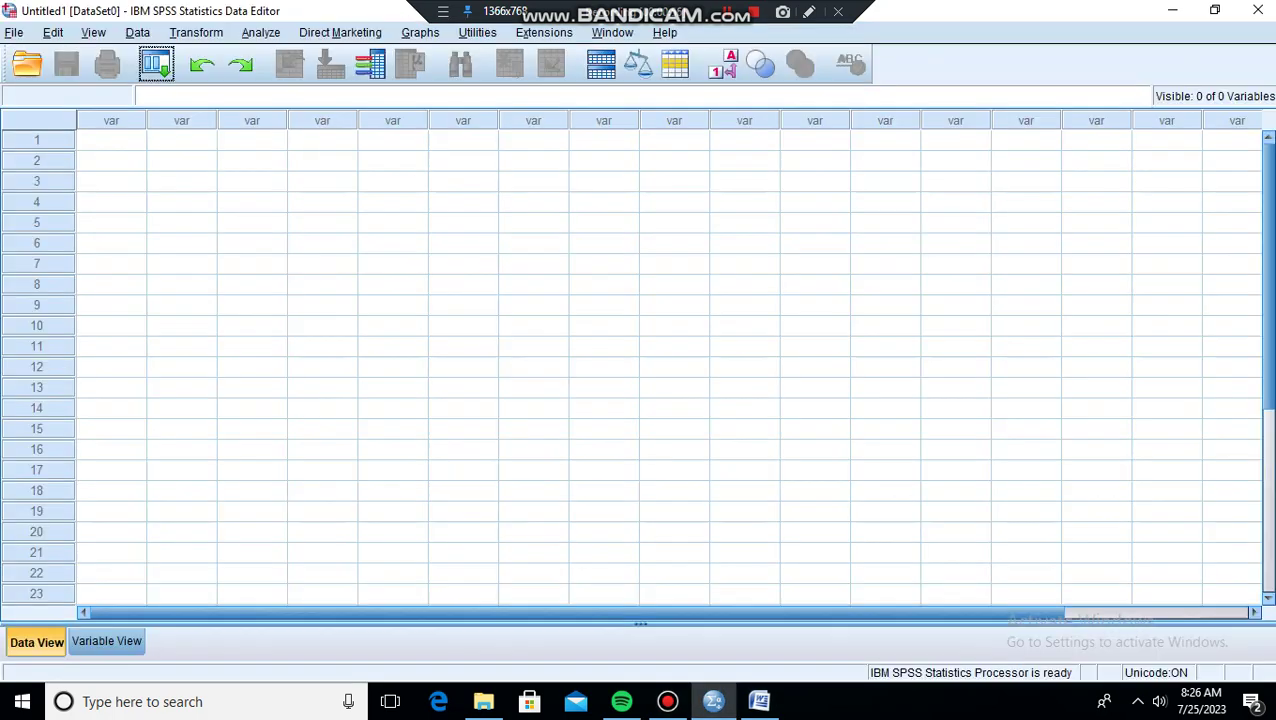
pyautogui.click(107, 641)
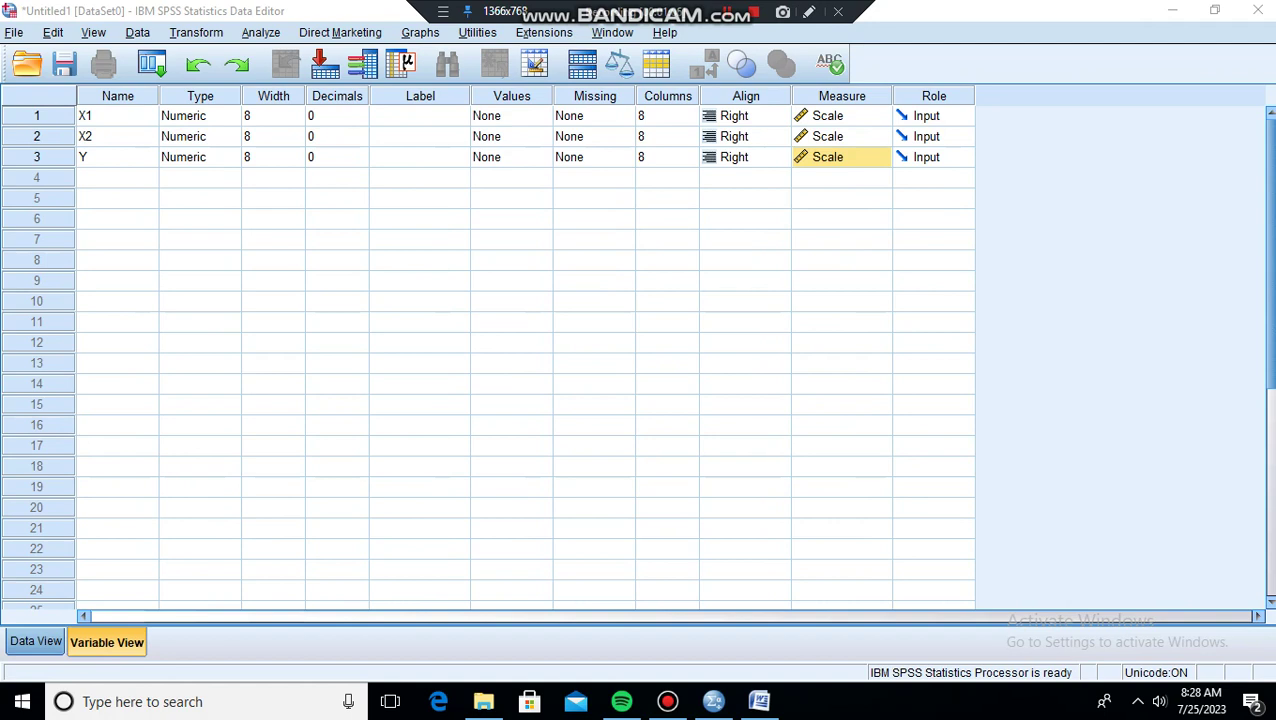
pyautogui.click(36, 641)
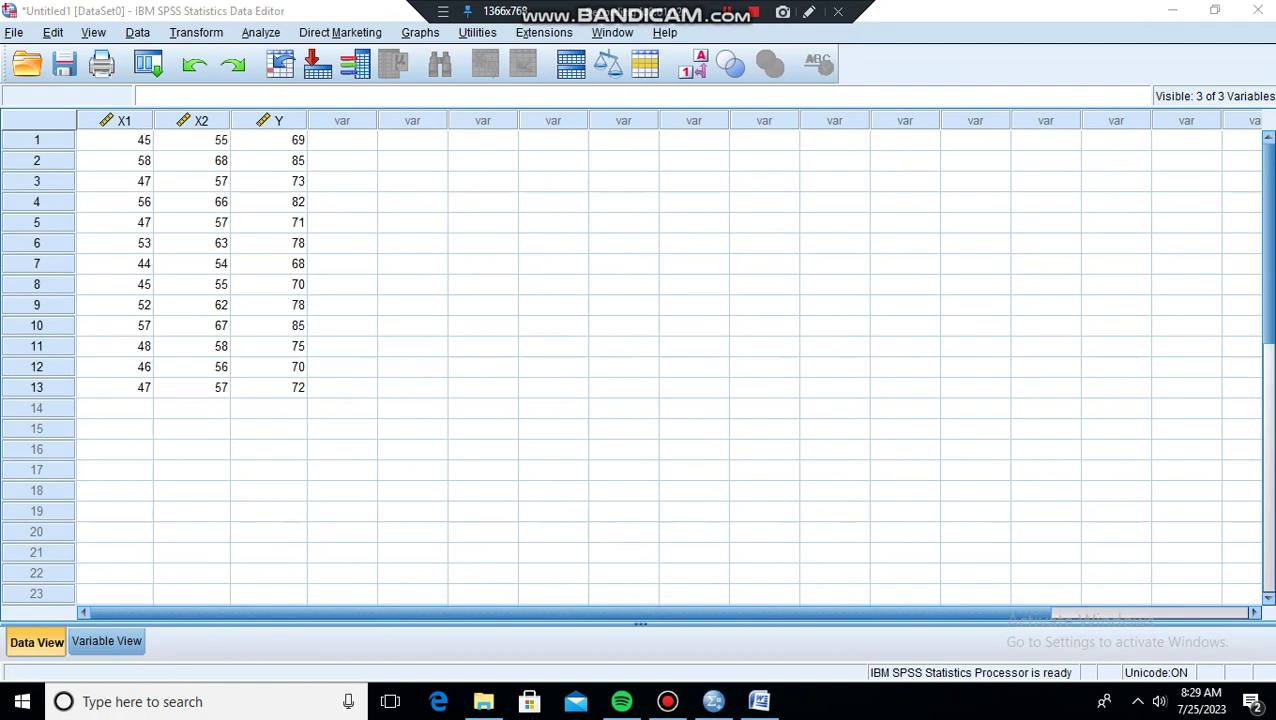
# Start a linear regression on the data and set Y as the dependent variable.
pyautogui.click(260, 32)
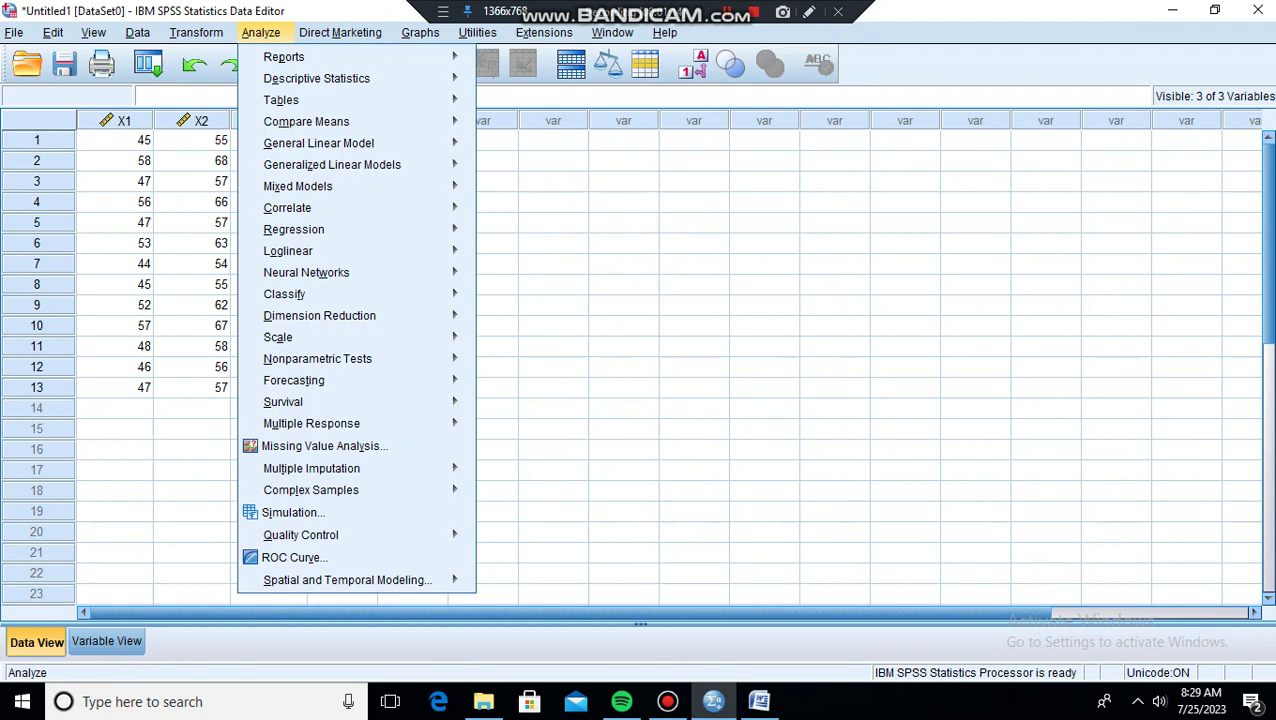
pyautogui.moveTo(300, 229)
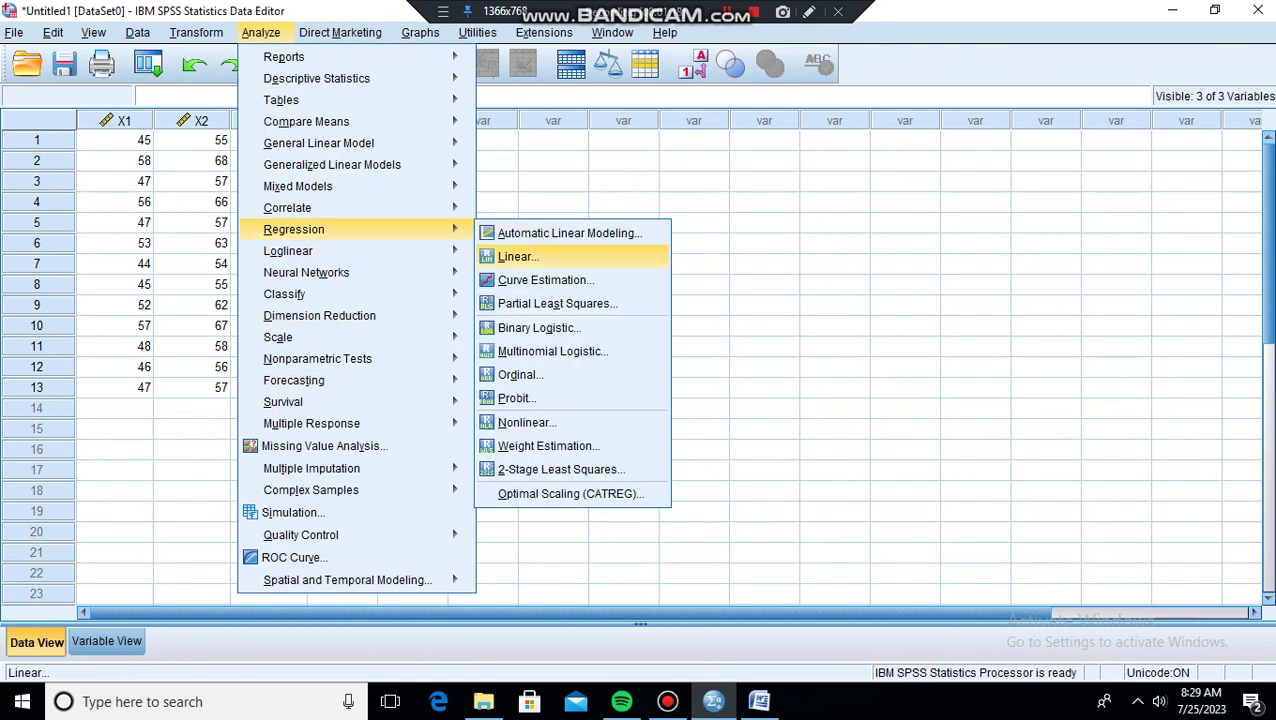
pyautogui.press('Return')
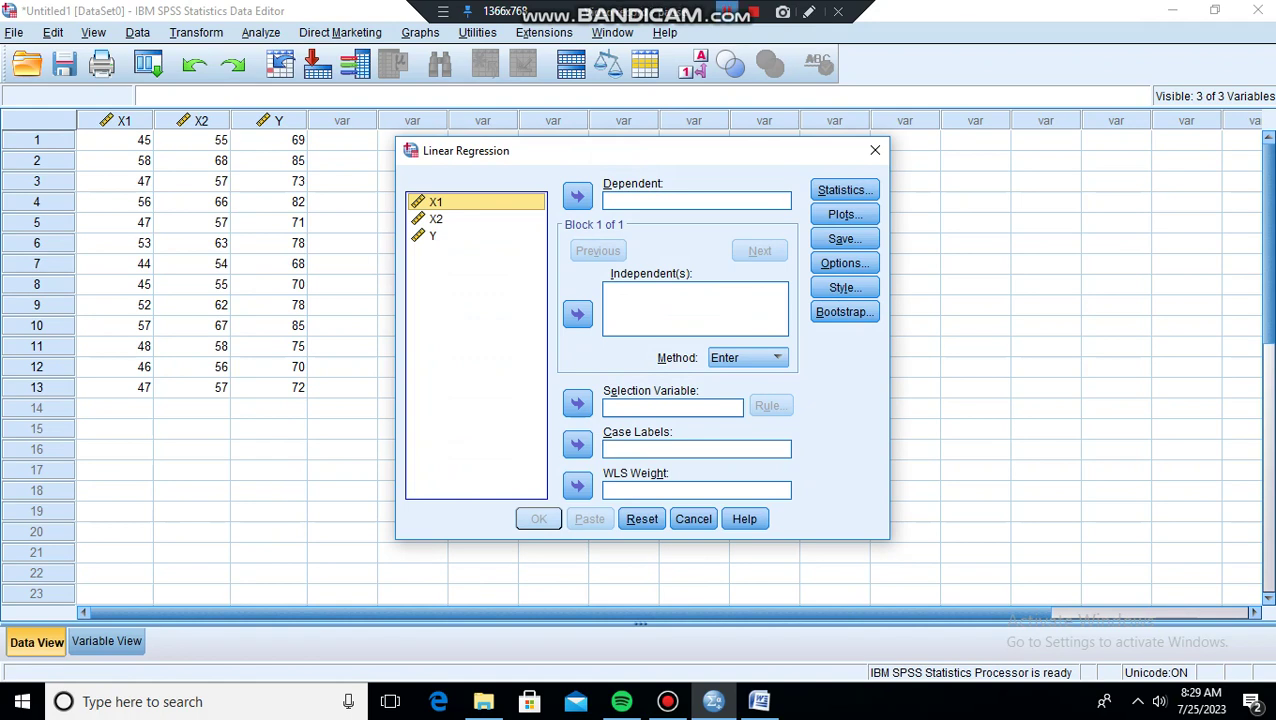
pyautogui.click(433, 236)
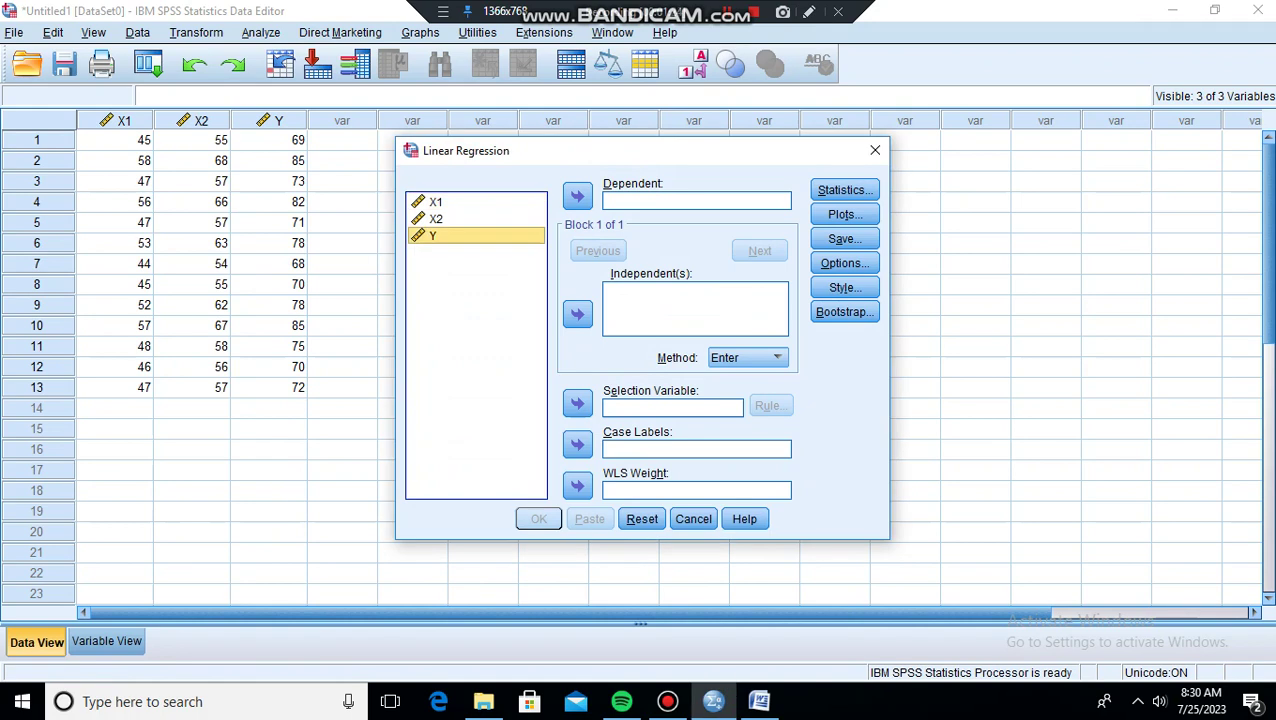
pyautogui.click(577, 196)
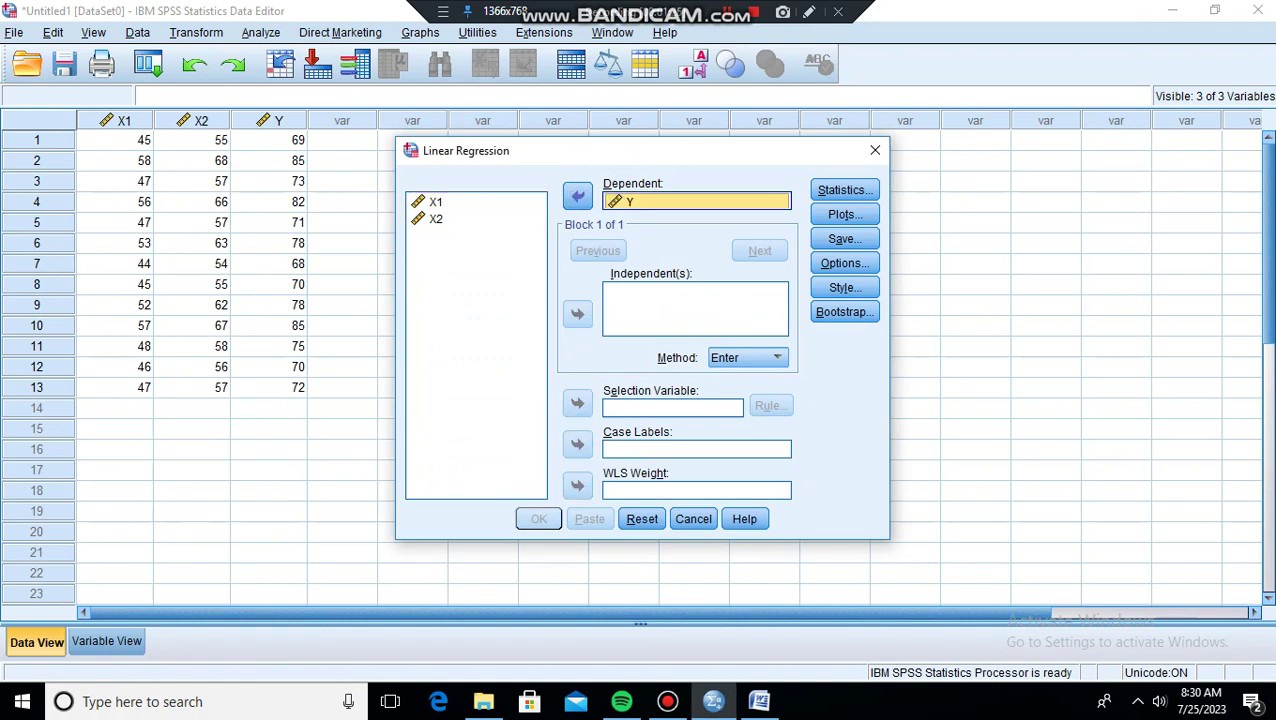
# Add X1 and X2 as the independent variables of the linear regression.
pyautogui.click(435, 202)
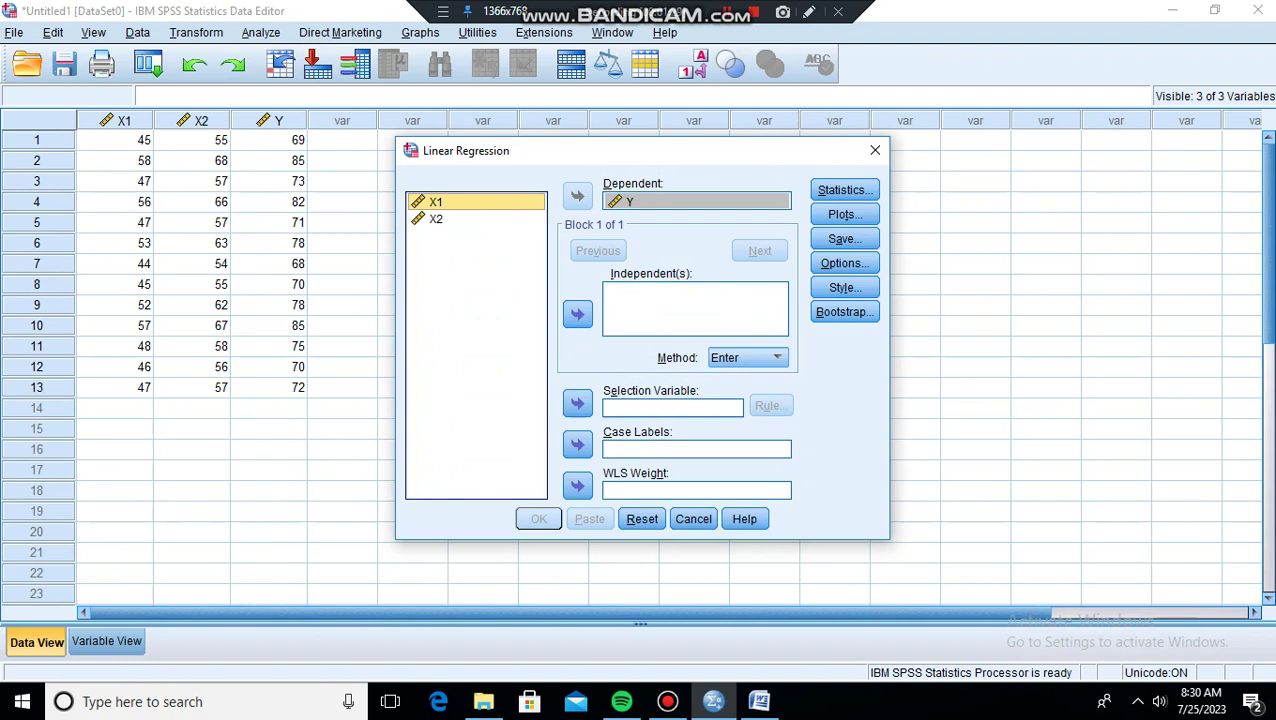
pyautogui.click(577, 314)
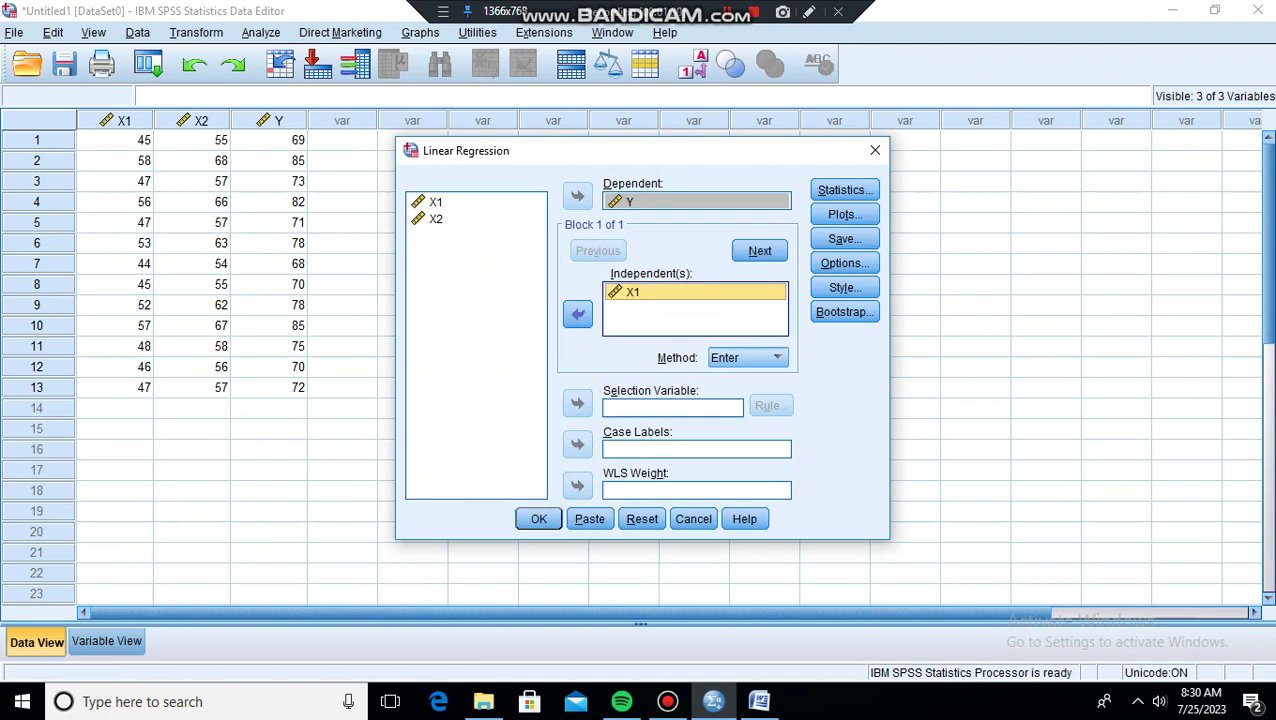
pyautogui.click(435, 218)
pyautogui.click(577, 314)
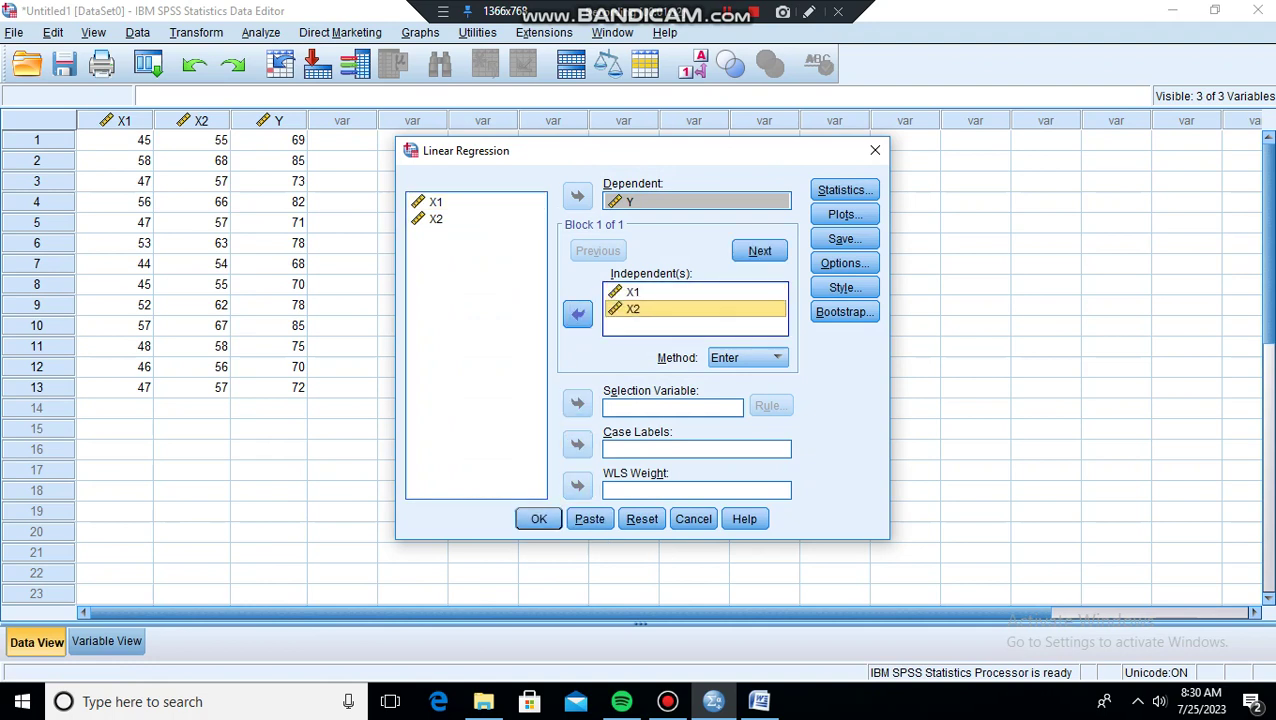
pyautogui.click(727, 12)
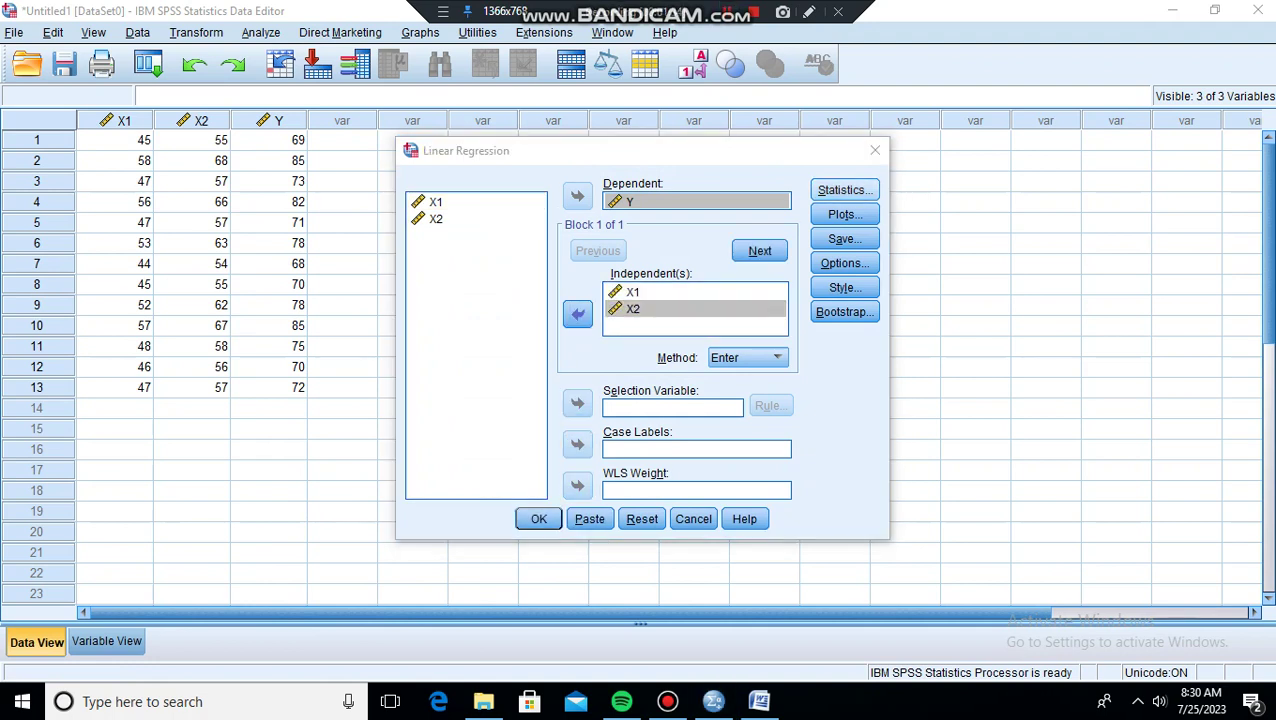
# Request R squared change, descriptives, part and partial correlations, and collinearity diagnostics in the regression statistics.
pyautogui.click(844, 190)
pyautogui.click(642, 256)
pyautogui.click(642, 277)
pyautogui.click(642, 297)
pyautogui.click(642, 318)
pyautogui.click(581, 469)
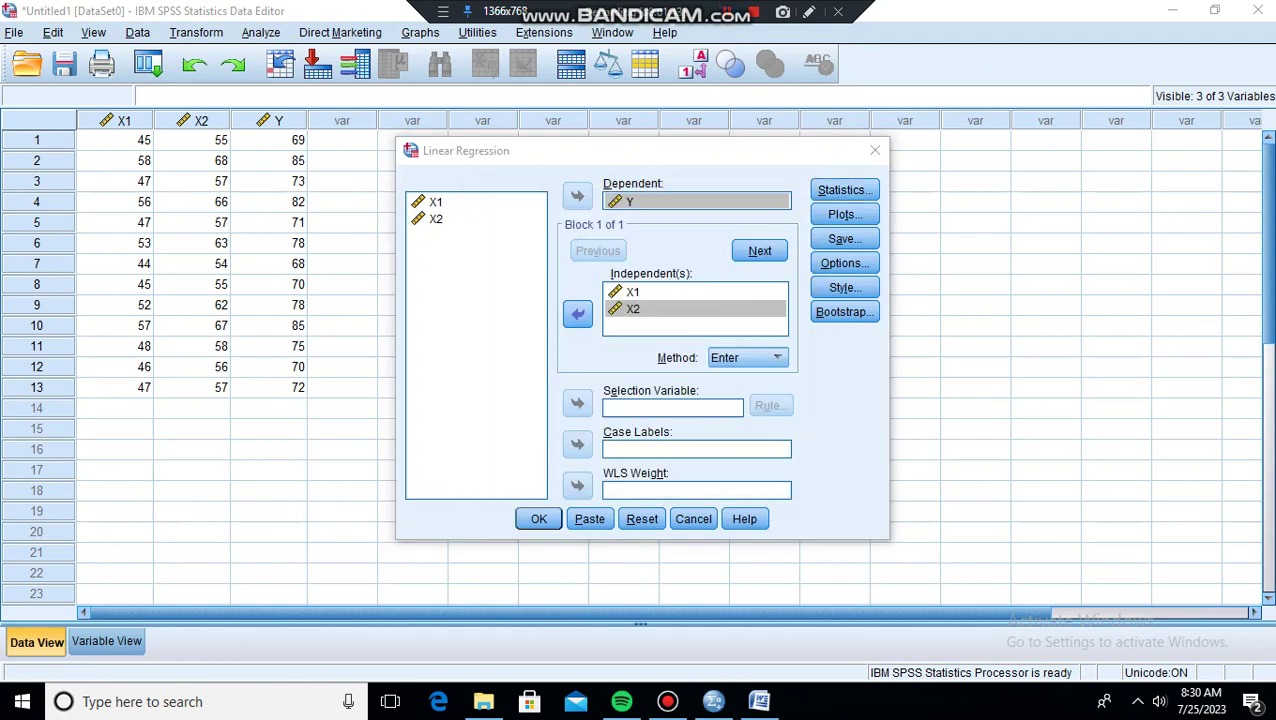
# Include a histogram of the standardized residuals in the regression plots.
pyautogui.click(844, 214)
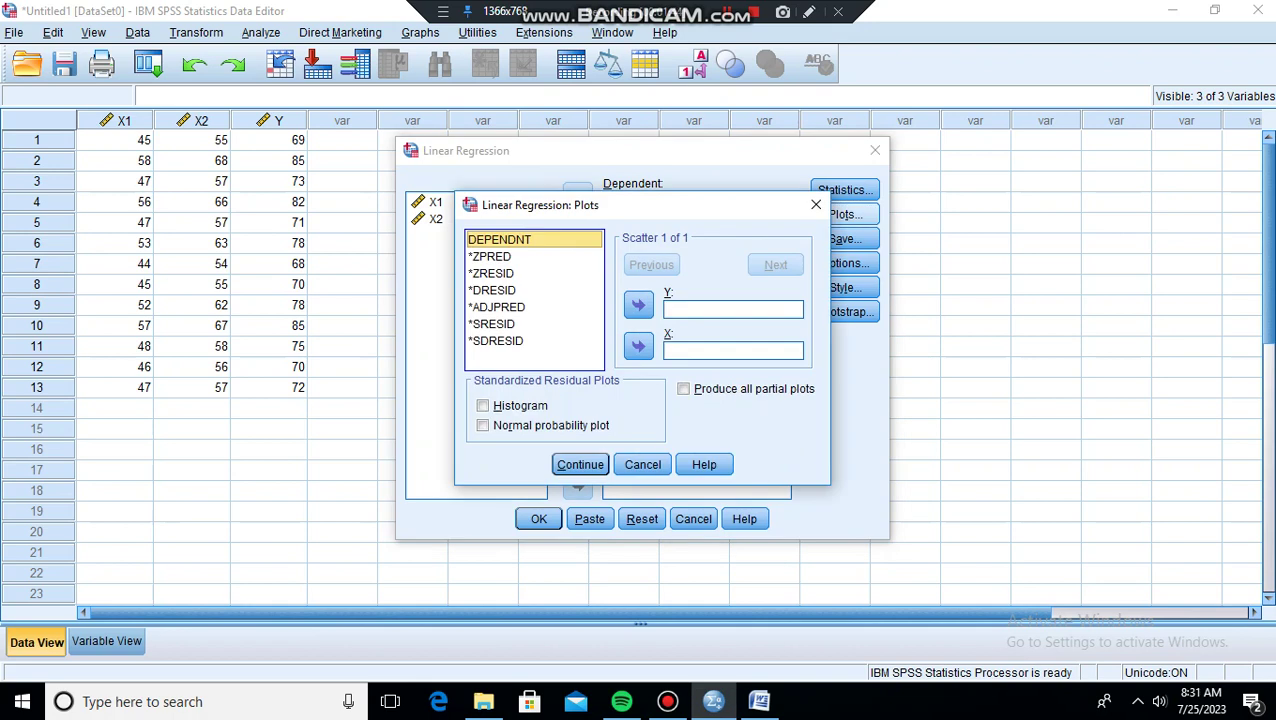
pyautogui.click(483, 405)
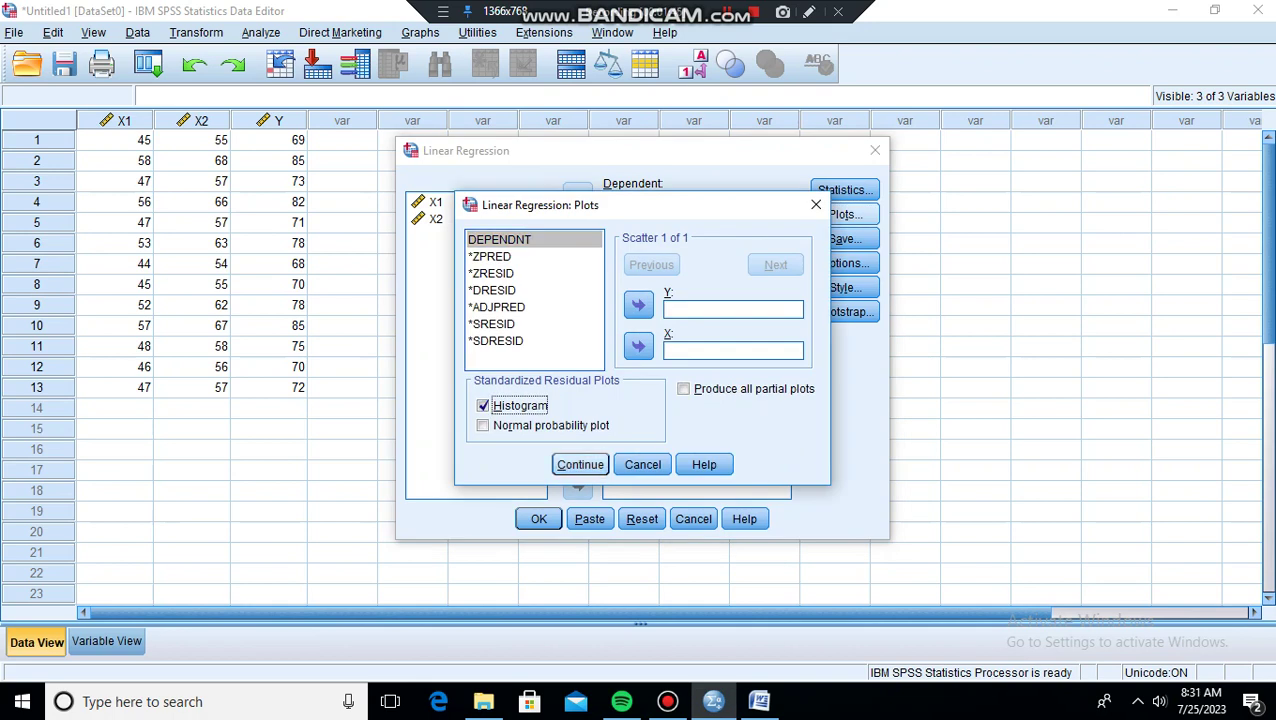
pyautogui.click(580, 464)
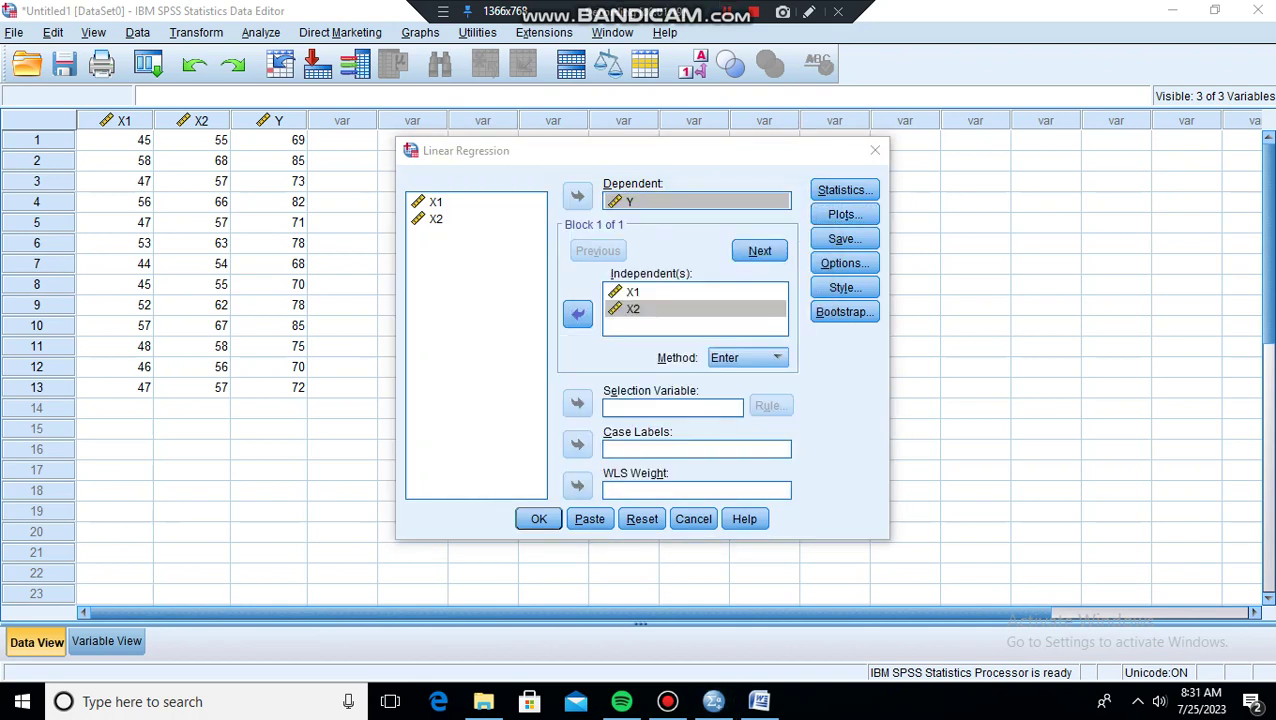
# Accept the regression options with probability of F entry .05 and removal .10, and run the analysis.
pyautogui.click(844, 262)
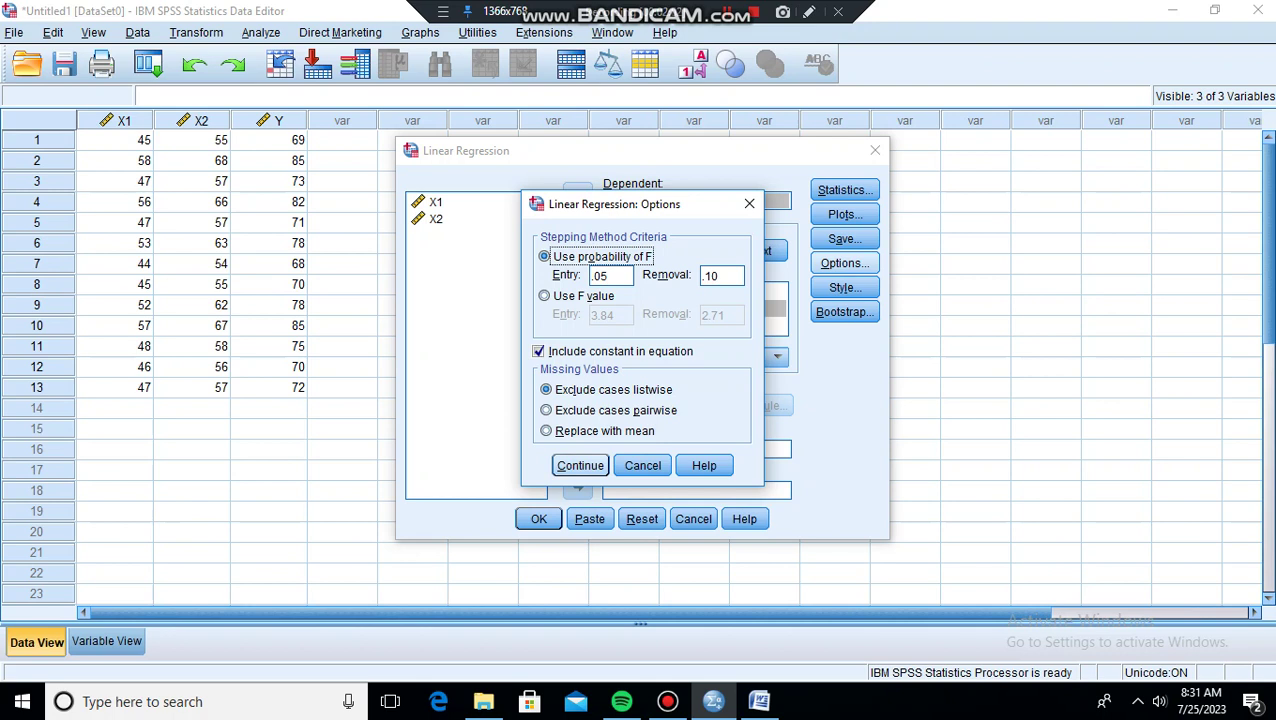
pyautogui.press('Return')
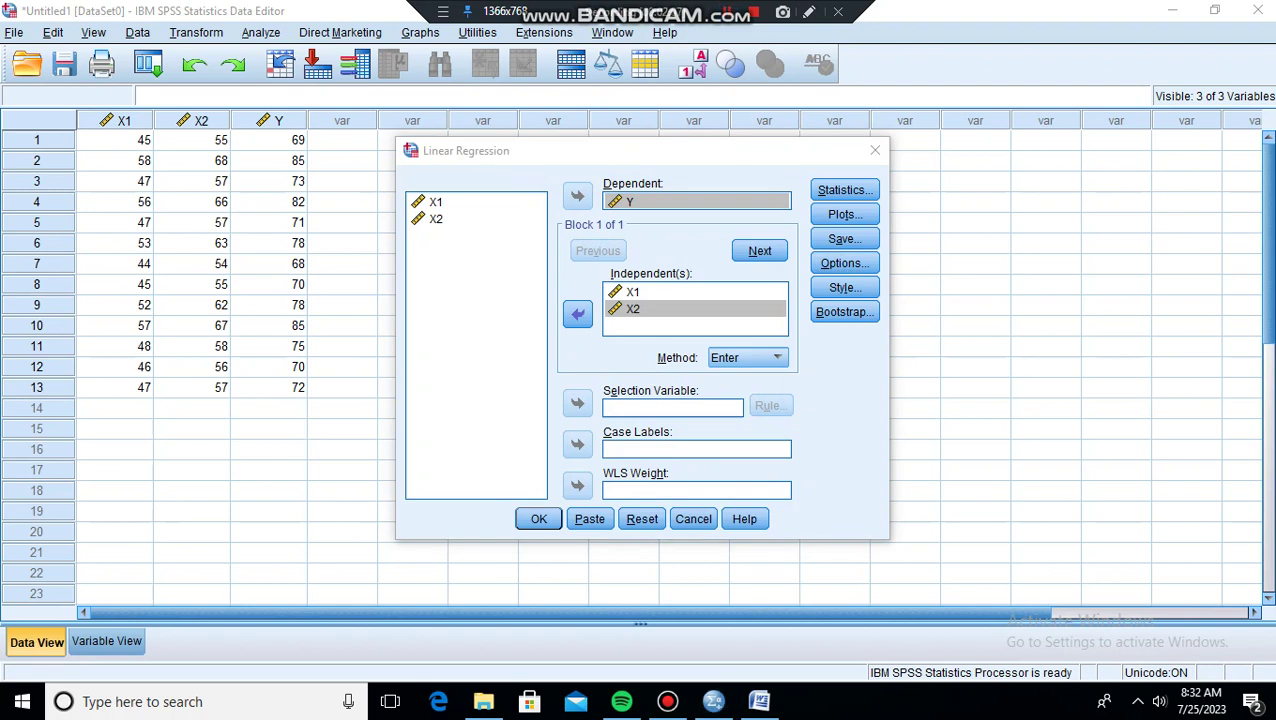
pyautogui.press('Return')
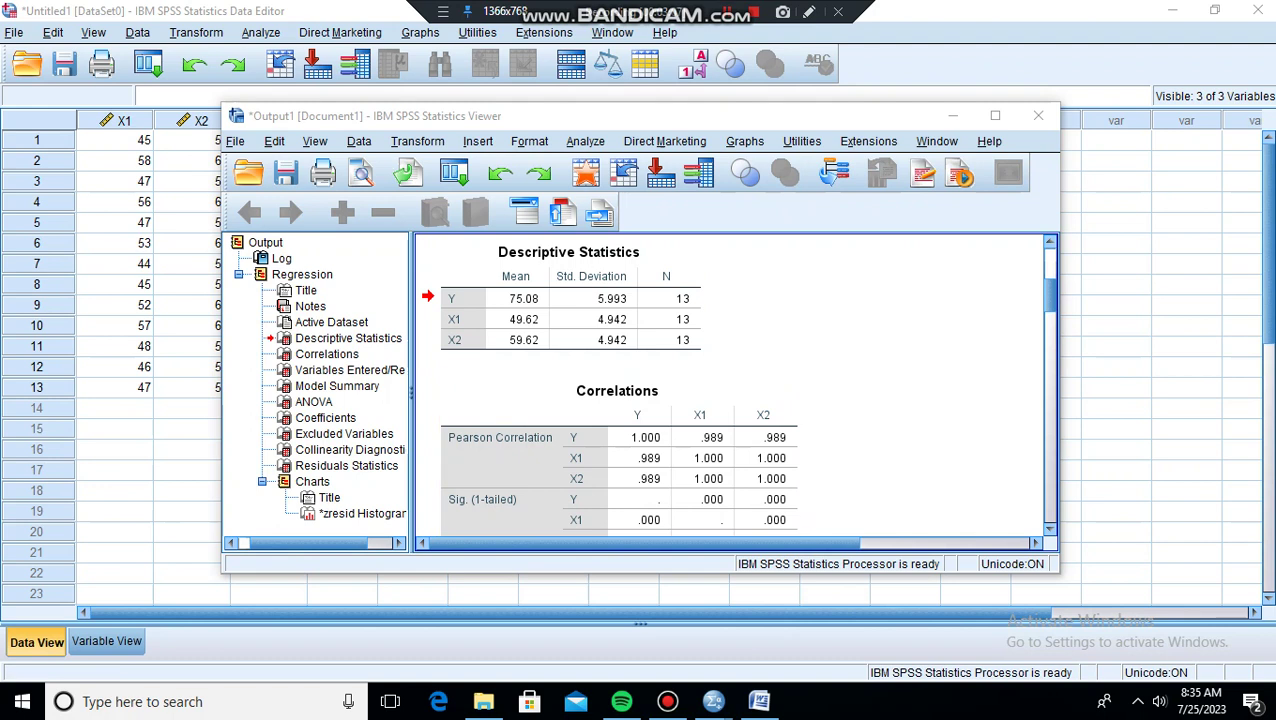
# Examine the regression output's Model Summary, ANOVA and Coefficients tables and the standardized residual histogram.
pyautogui.scroll(-10, 735, 385)
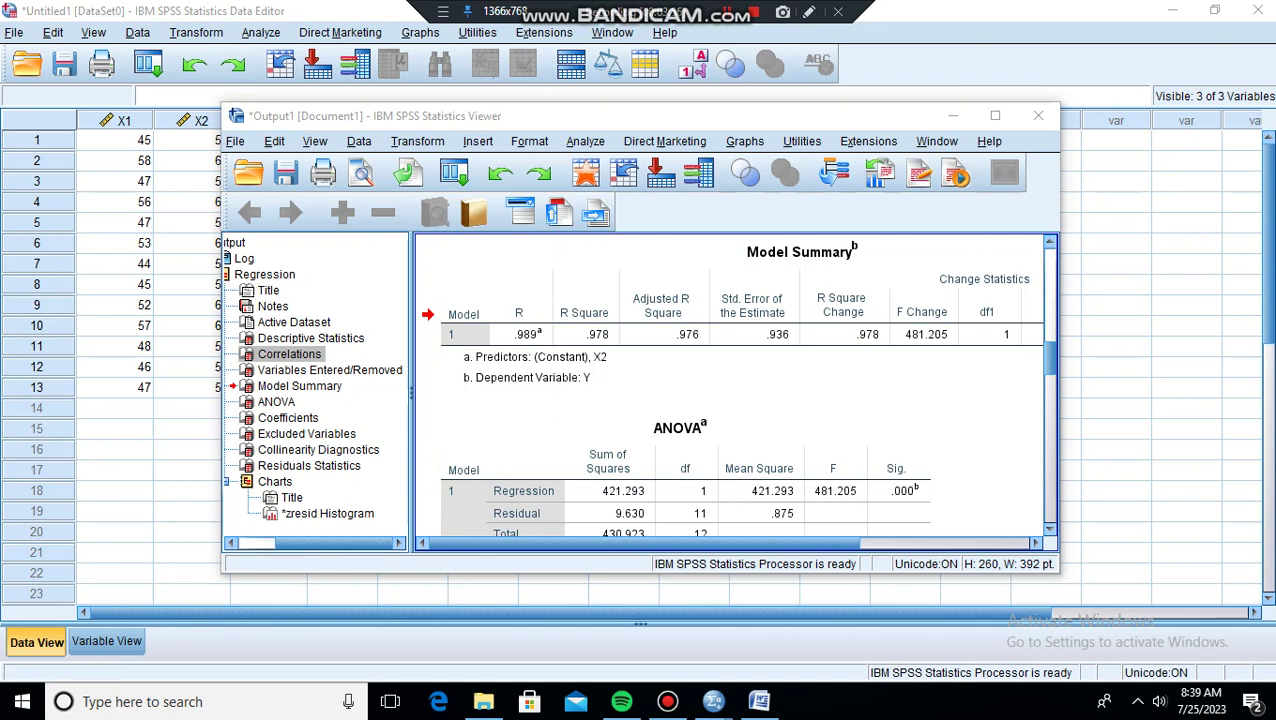
pyautogui.click(686, 485)
pyautogui.scroll(-3, 686, 485)
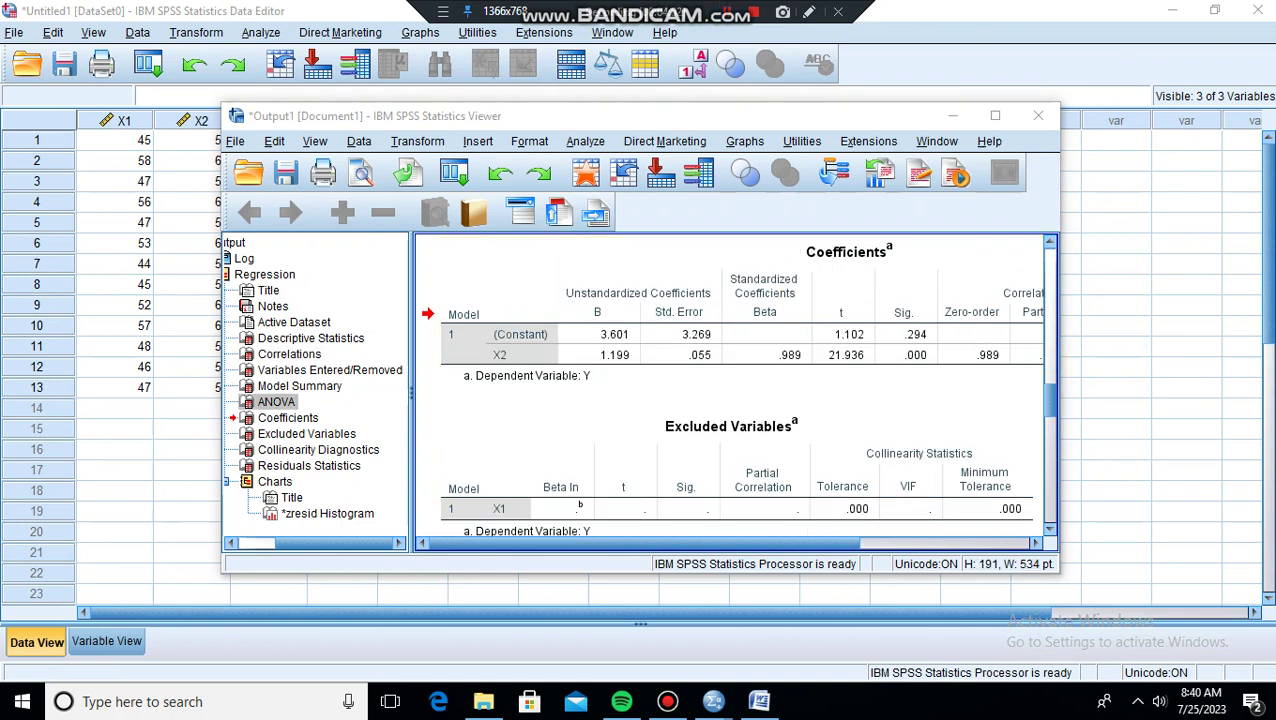
pyautogui.click(590, 258)
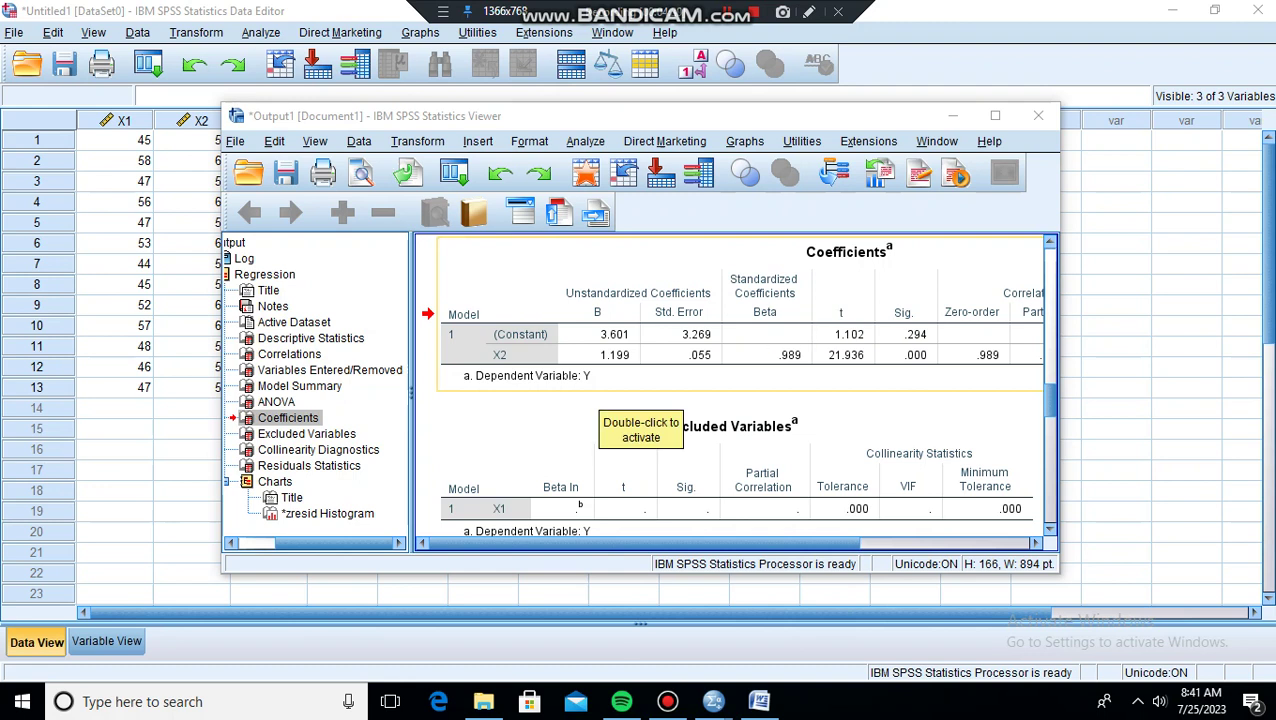
pyautogui.click(327, 514)
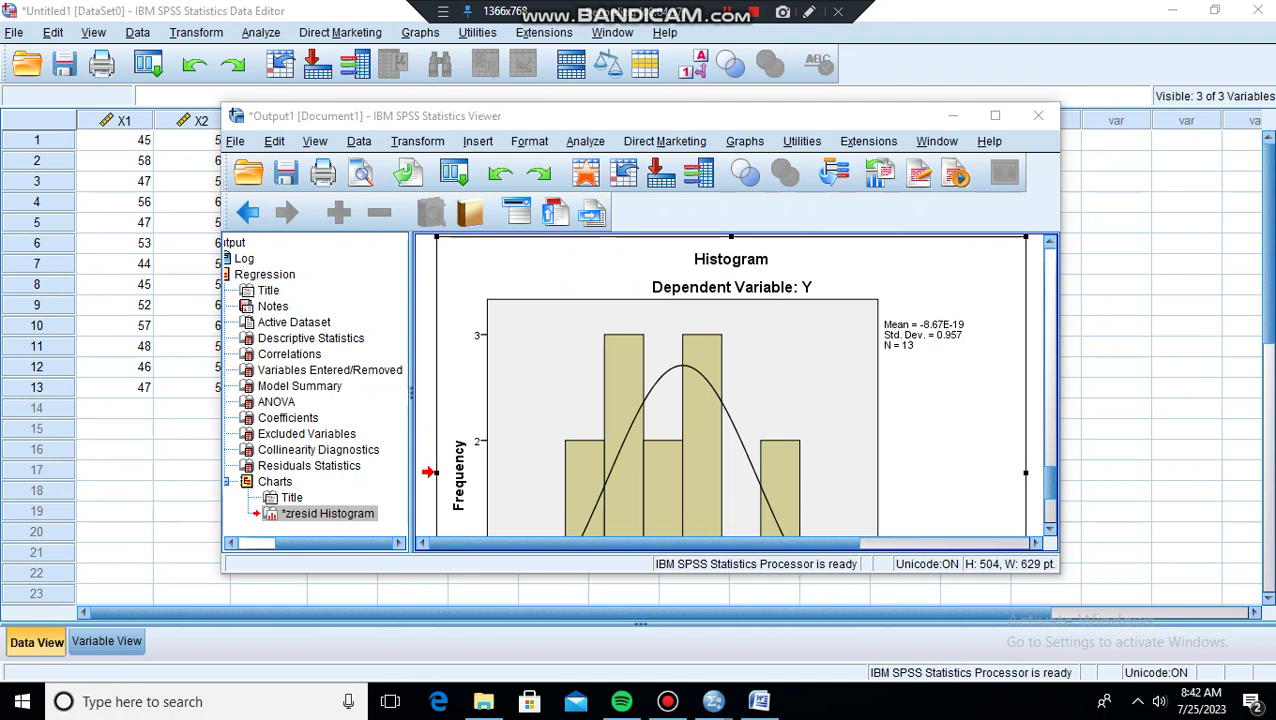
pyautogui.scroll(-3, 735, 385)
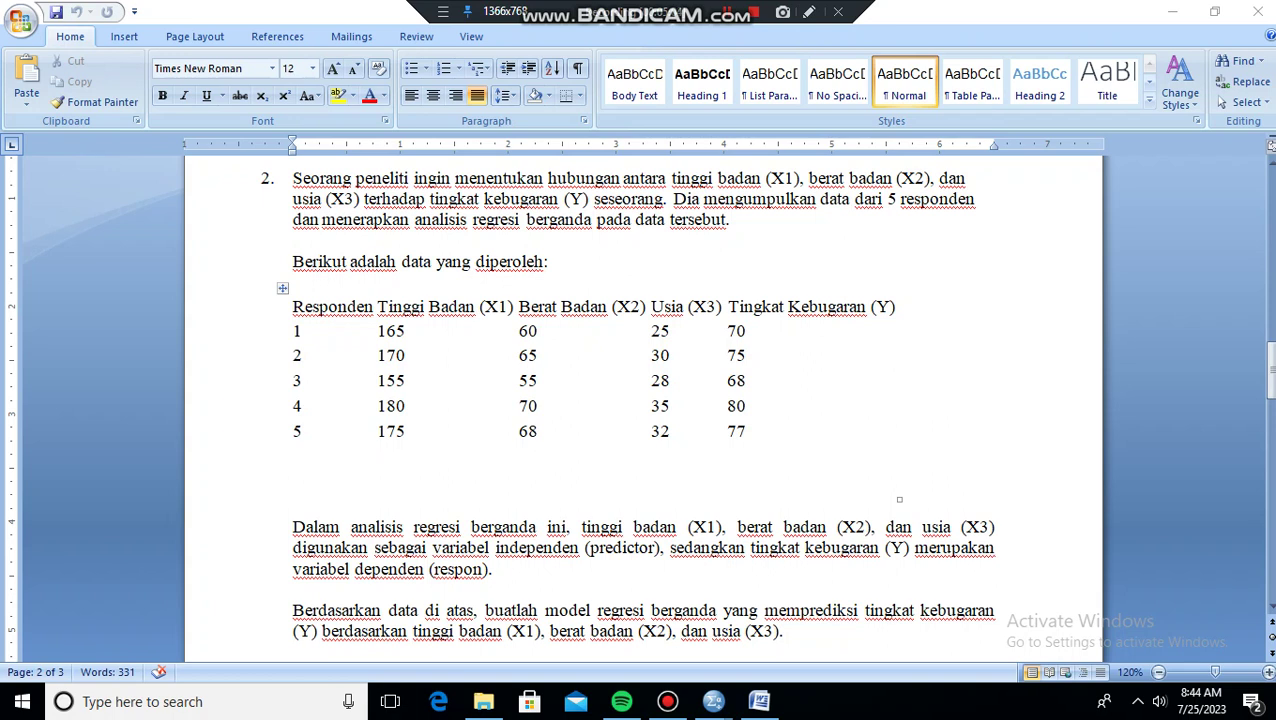
# Switch to the Word exercise document and read exercise 2's data table, regression equation, variable definitions and task.
pyautogui.click(759, 701)
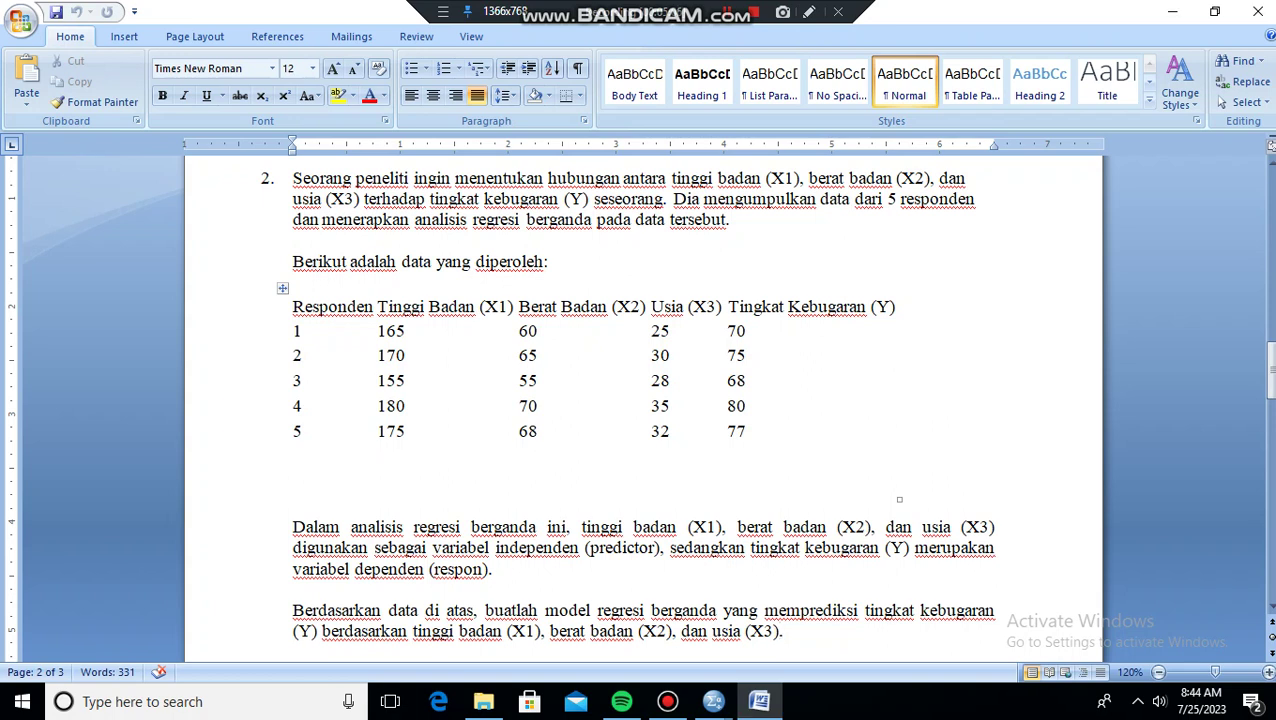
pyautogui.write('Dalam model regresi berganda, tingkat kebugaran (Y) dapat dinyatakan sebagai berikut: Y = β0 + β1X1 + β2X2 + β3X3 + ε  Di mana: Y = Variabel dependen (Tingkat kebugaran)   X1 = Variabel independen (Tinggi badan)  X2 = Variabel independen (Berat badan)  X3 = Variabel independen (Usia)')
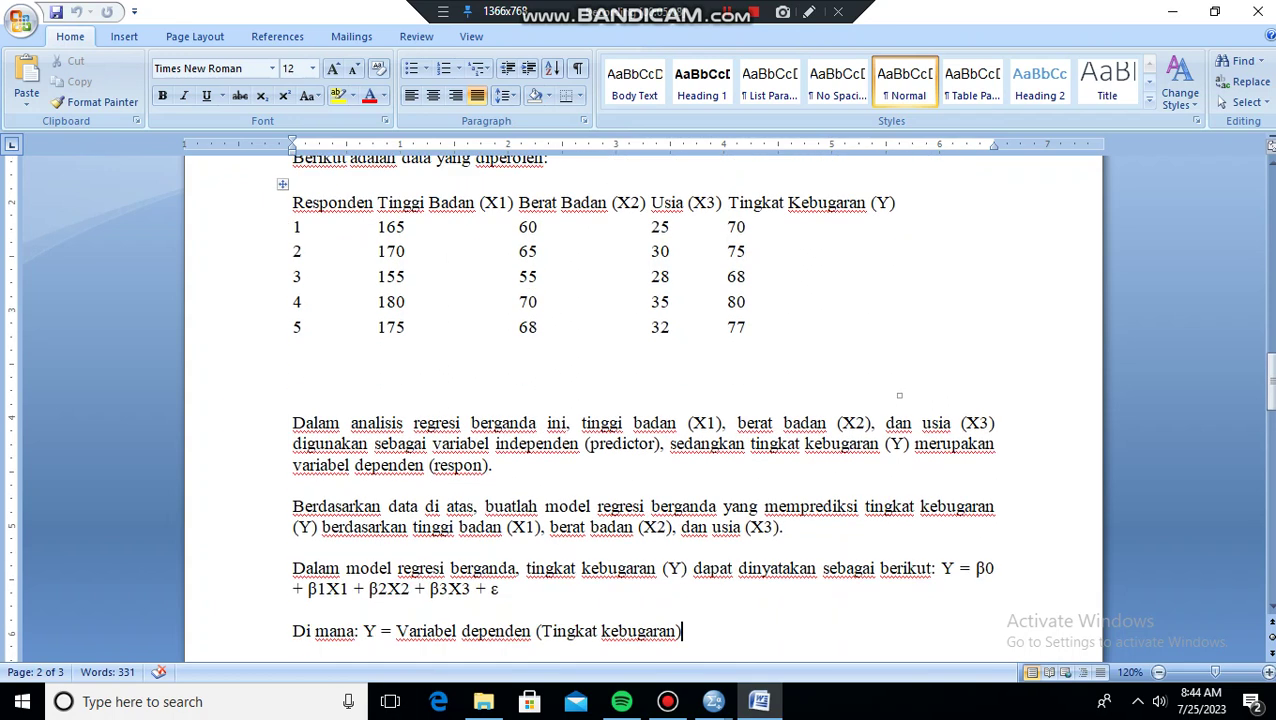
pyautogui.write('   β0, β1, β2, dan β3 = Koefisien regresi')
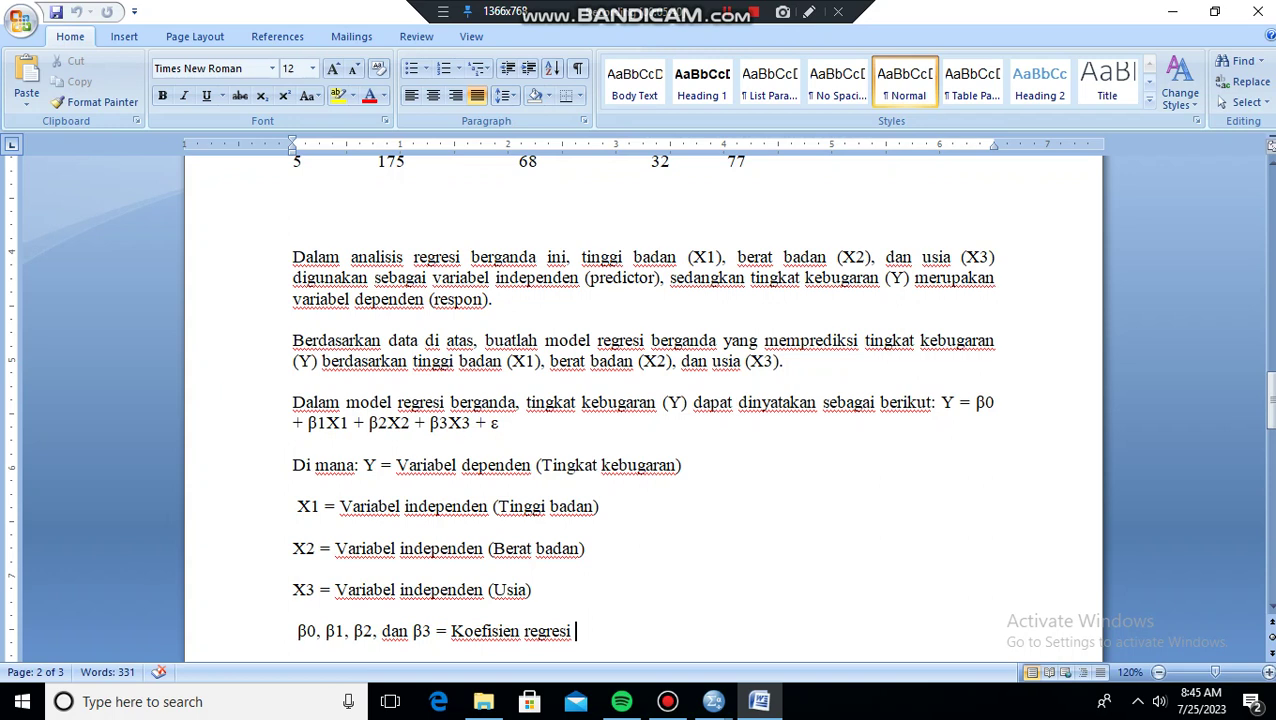
pyautogui.click(496, 423)
pyautogui.press('Down')
pyautogui.press('Down')
pyautogui.press('Down')
pyautogui.press('Down')
pyautogui.press('Down')
pyautogui.press('End')
pyautogui.press('Return')
pyautogui.write('ε = Galat (error)')
pyautogui.press('Down')
pyautogui.press('Down')
pyautogui.press('Down')
pyautogui.press('Down')
pyautogui.press('Down')
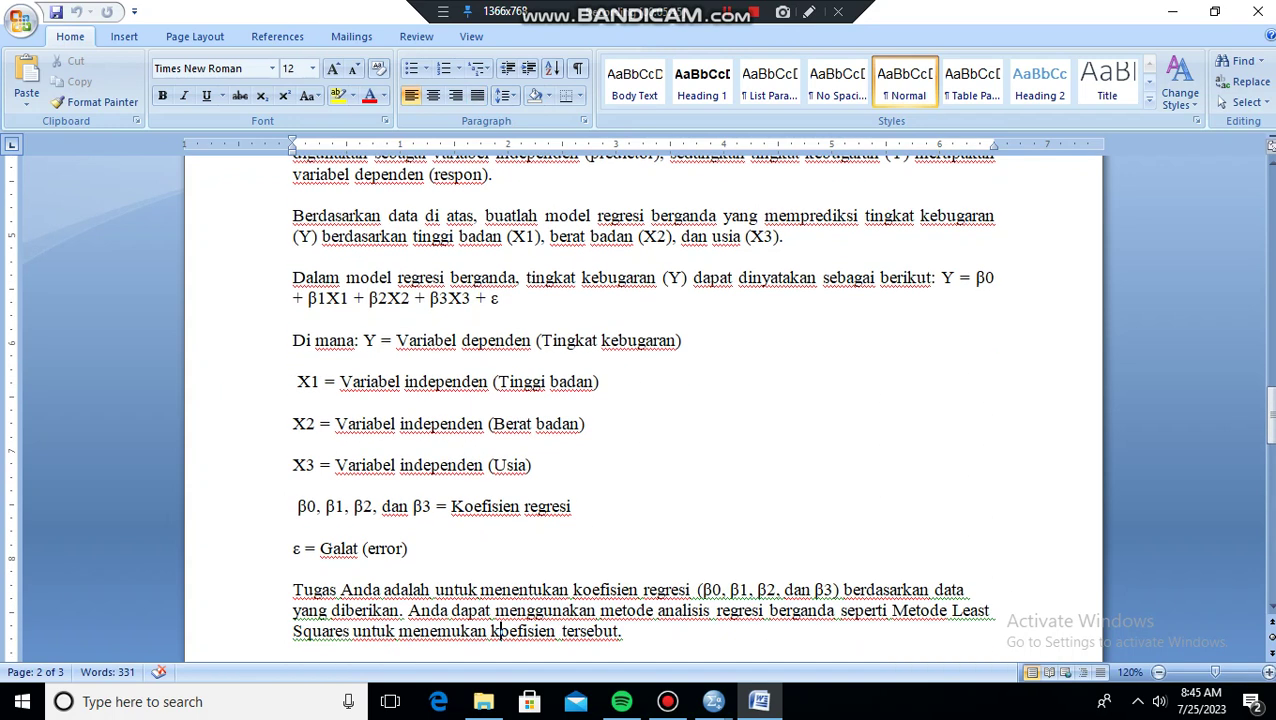
pyautogui.press('Down')
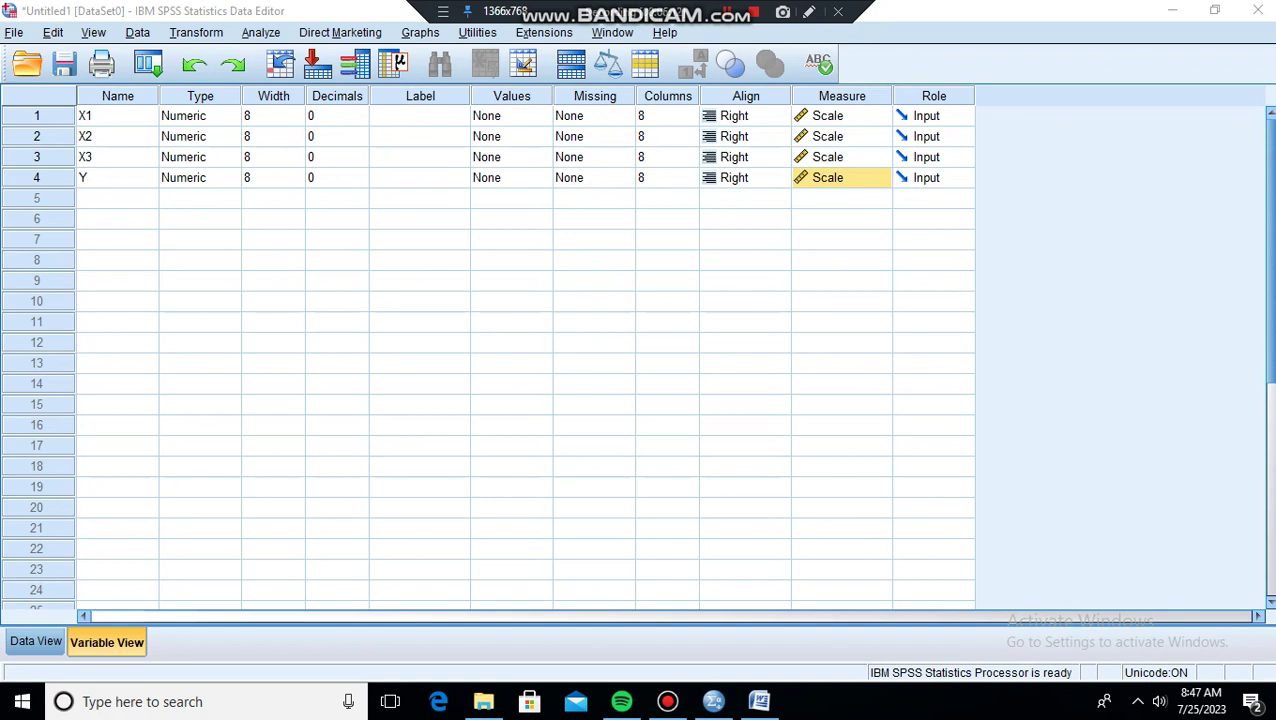
# Set up a linear regression on the five-respondent data with Y as the dependent variable and X3 added to independents X1 and X2.
pyautogui.click(36, 641)
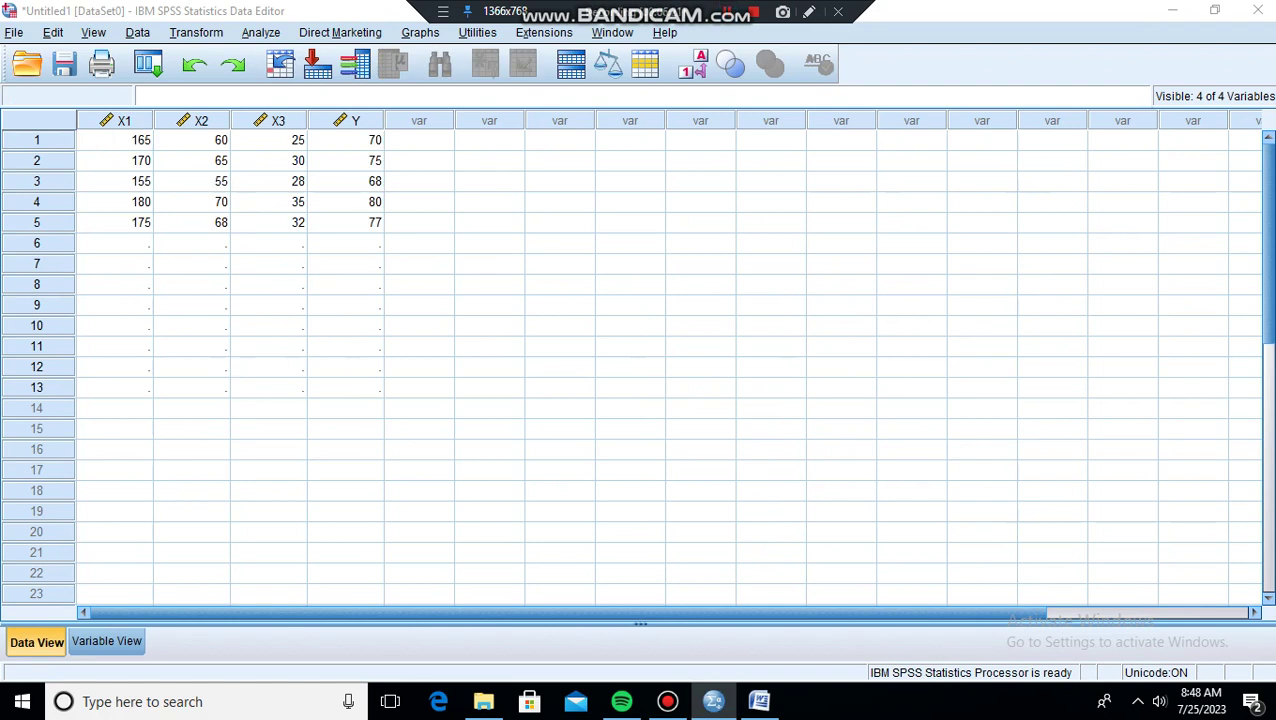
pyautogui.click(260, 32)
pyautogui.moveTo(294, 229)
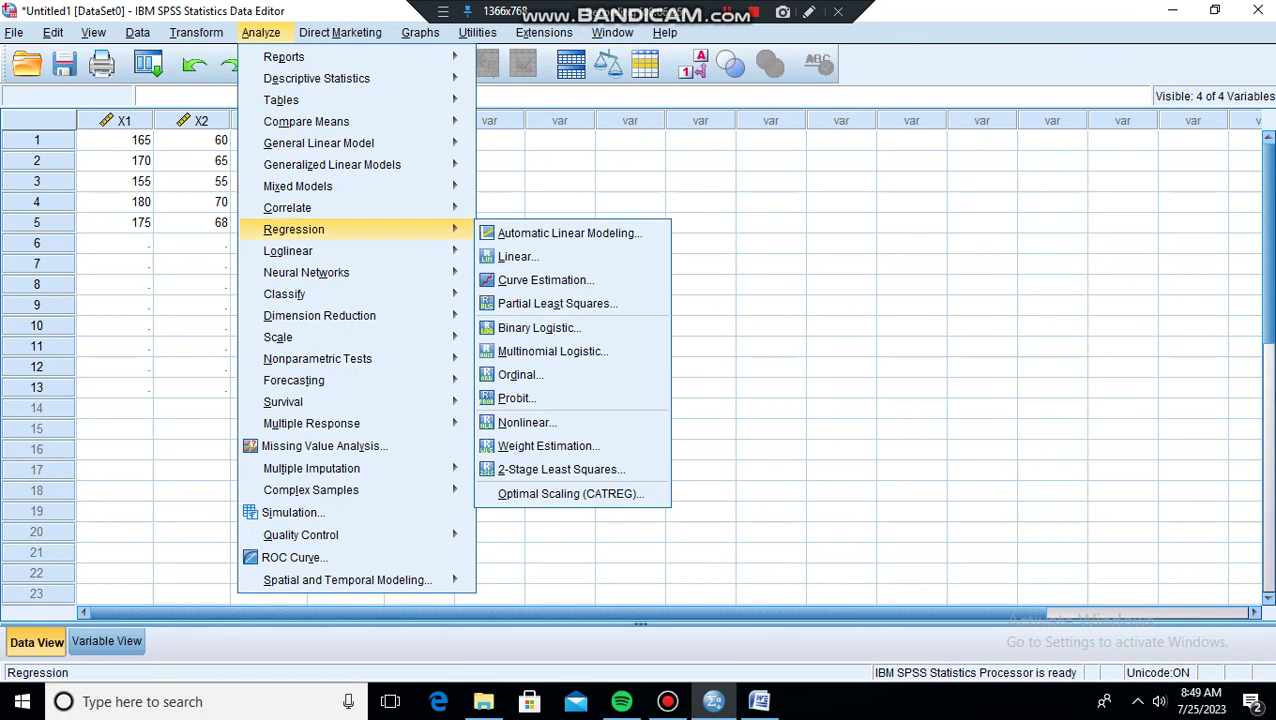
pyautogui.click(518, 256)
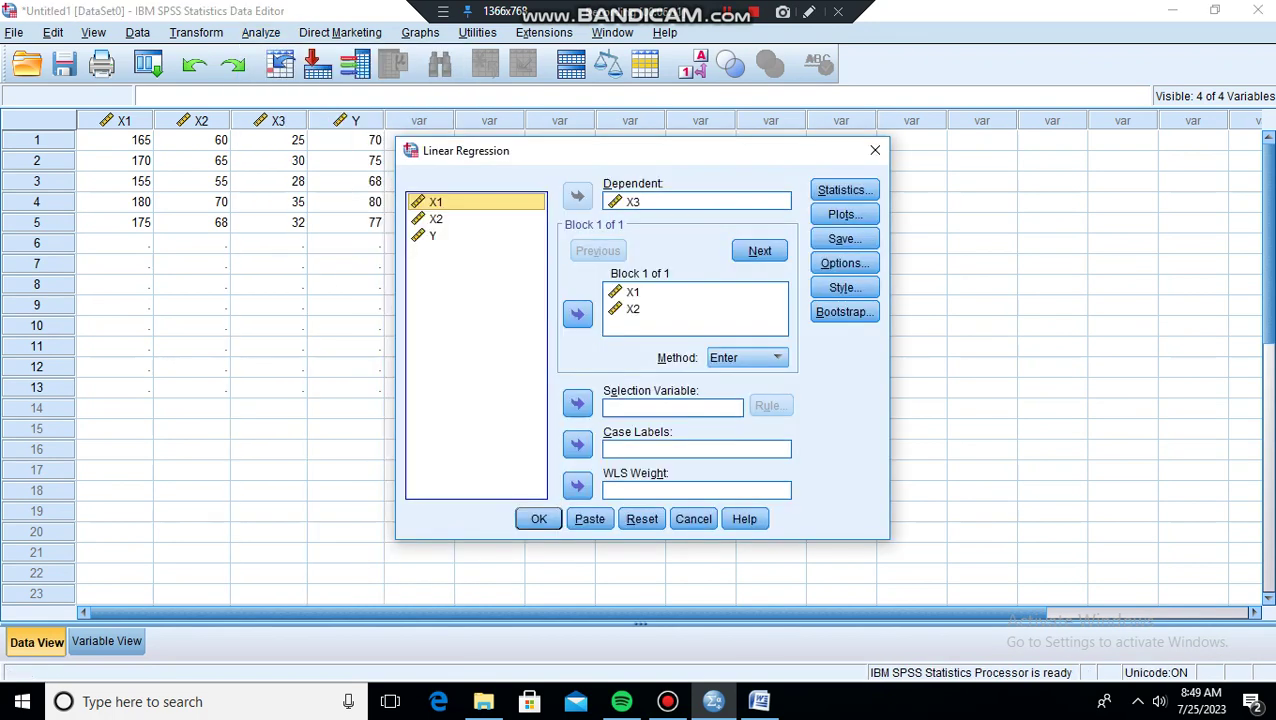
pyautogui.doubleClick(633, 201)
pyautogui.click(432, 252)
pyautogui.click(577, 196)
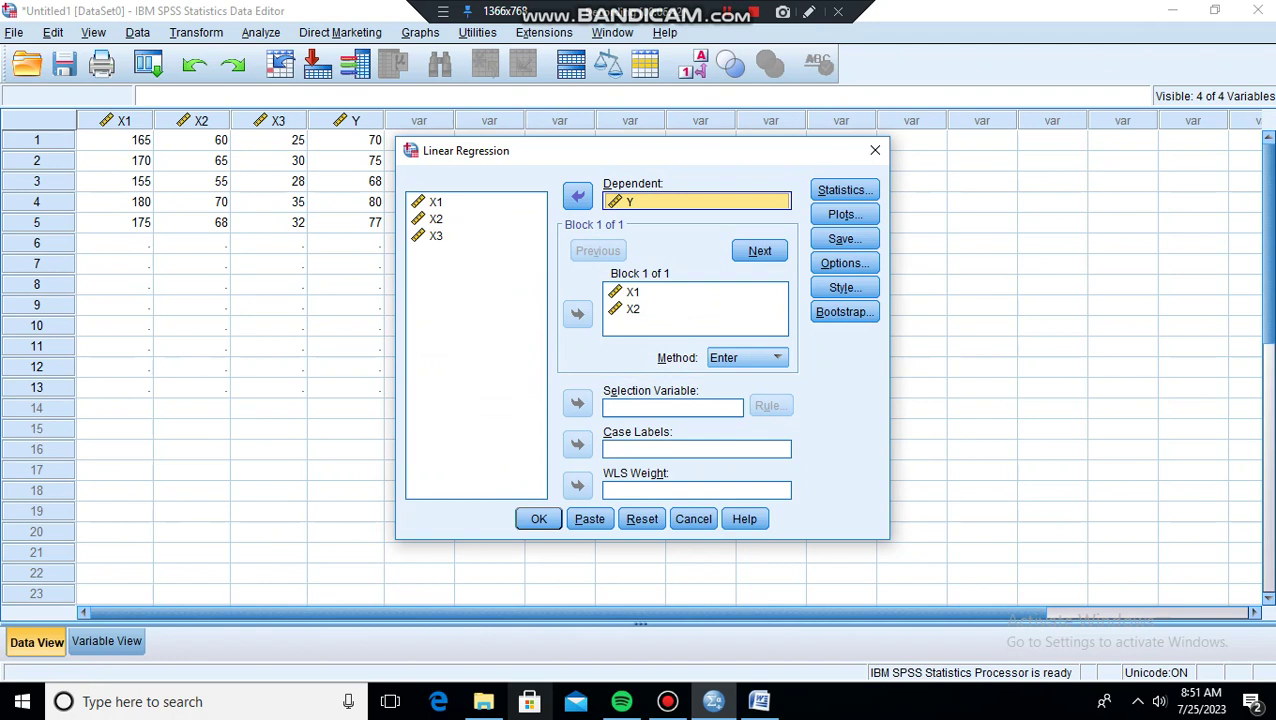
pyautogui.click(436, 236)
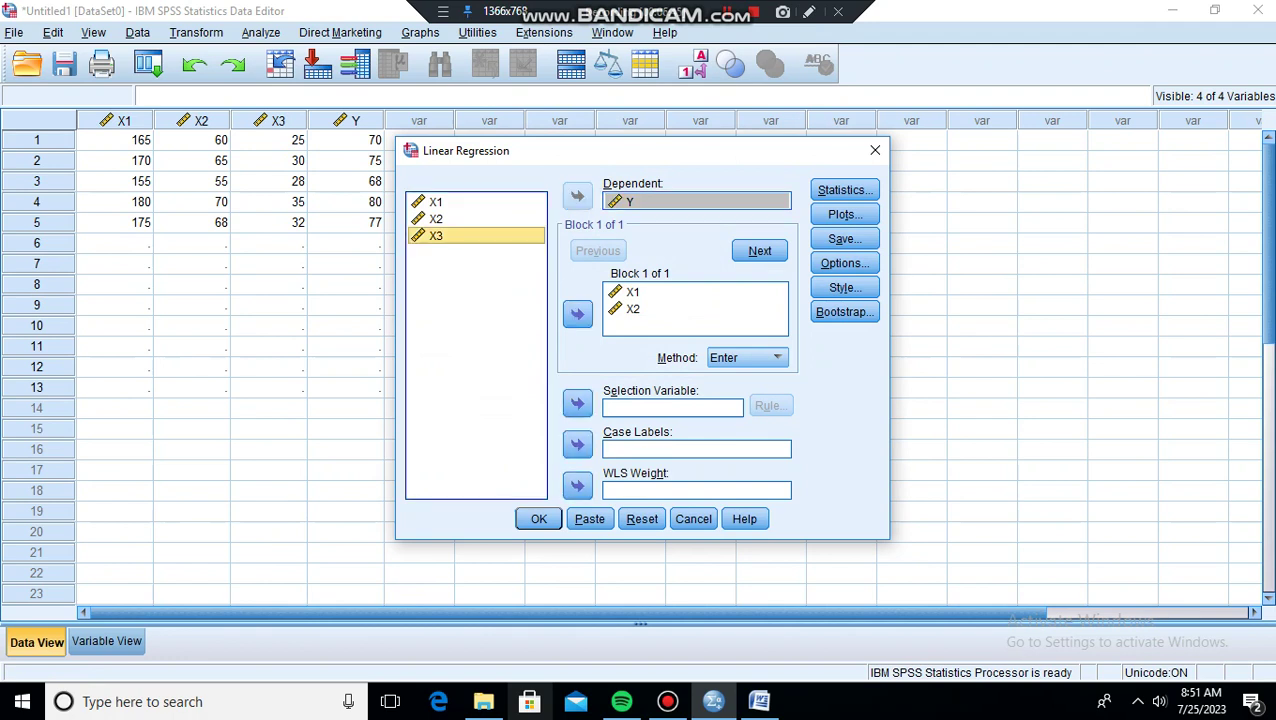
pyautogui.click(577, 314)
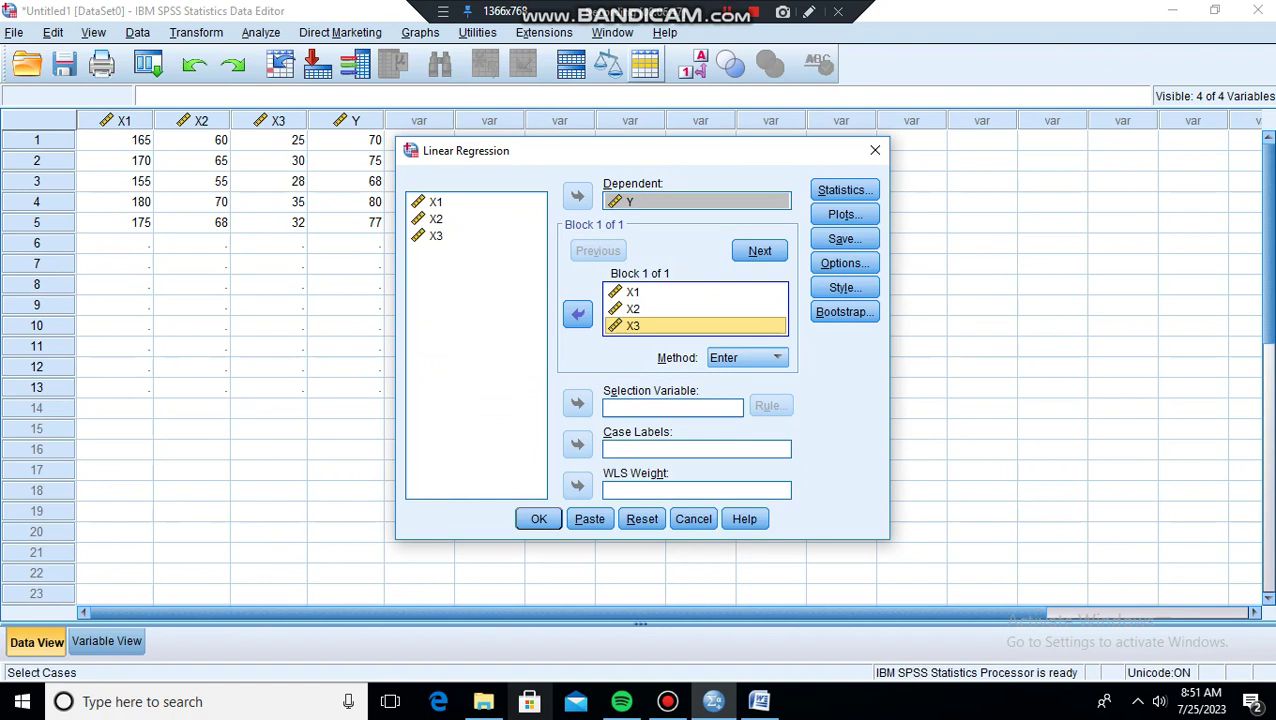
# Accept the regression statistics with estimates, model fit, R squared change, descriptives, part and partial correlations and collinearity diagnostics, plus the standardized residual histogram.
pyautogui.click(844, 190)
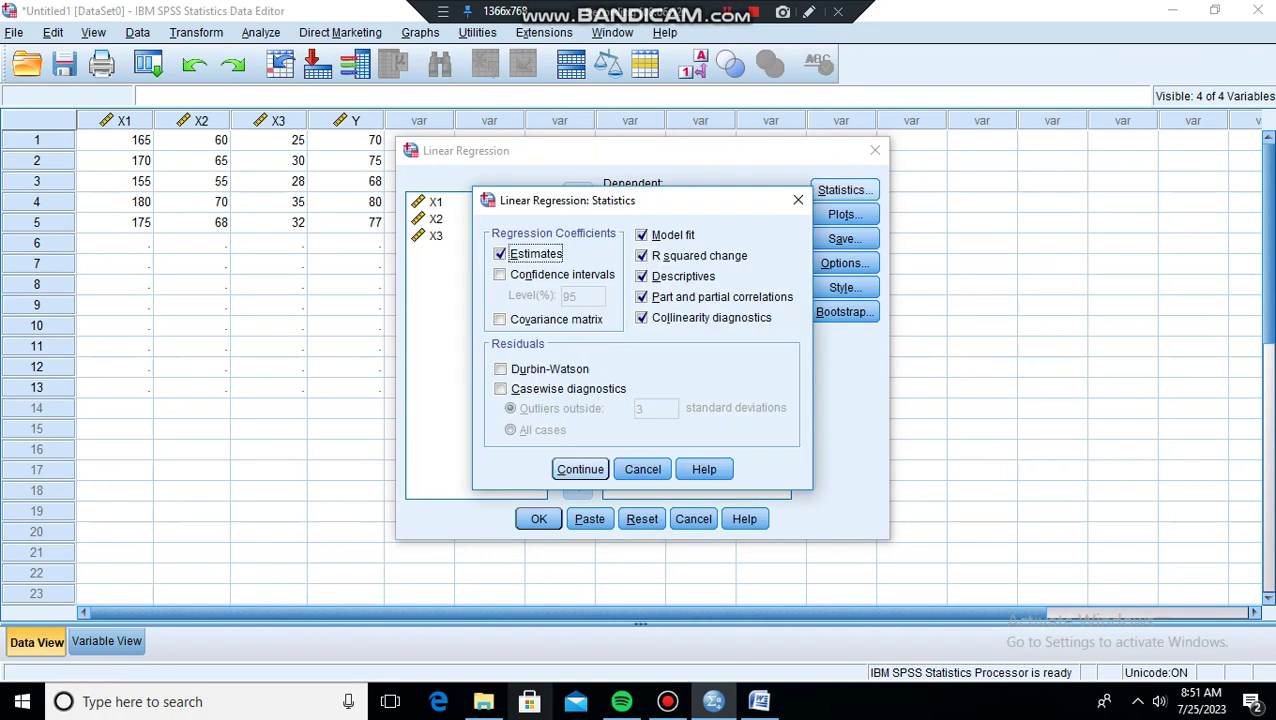
pyautogui.click(580, 469)
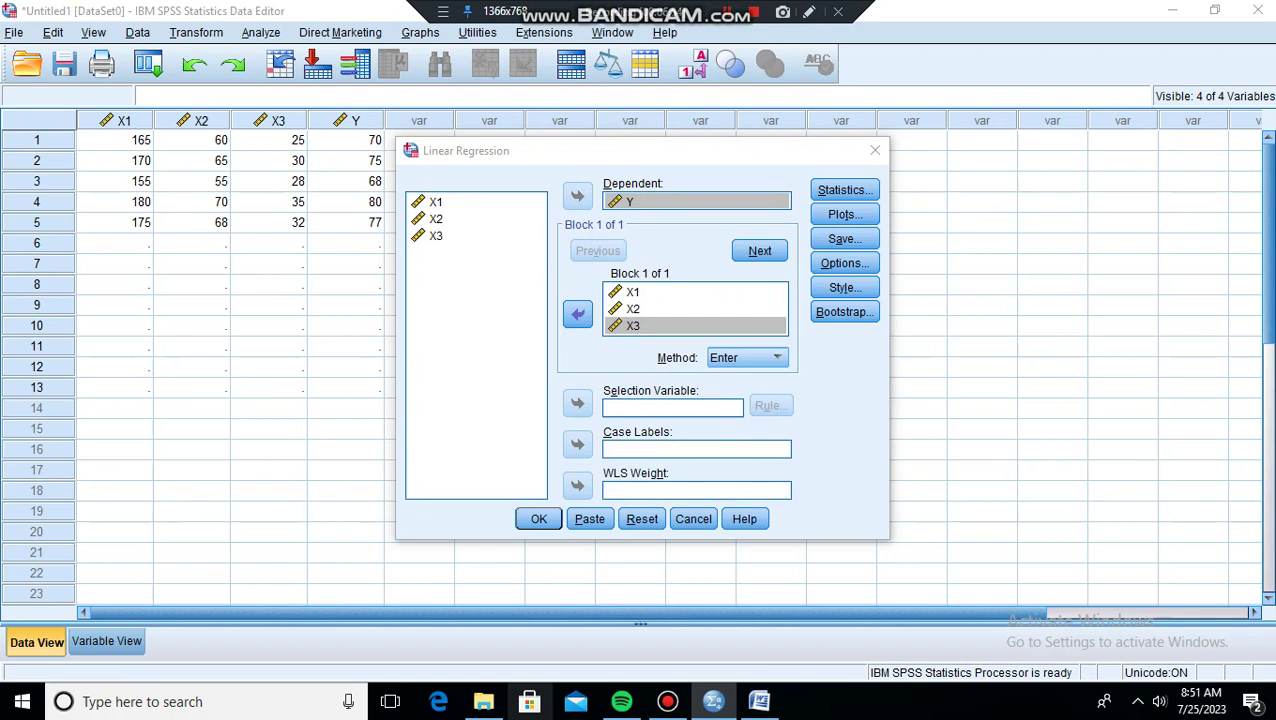
pyautogui.click(845, 214)
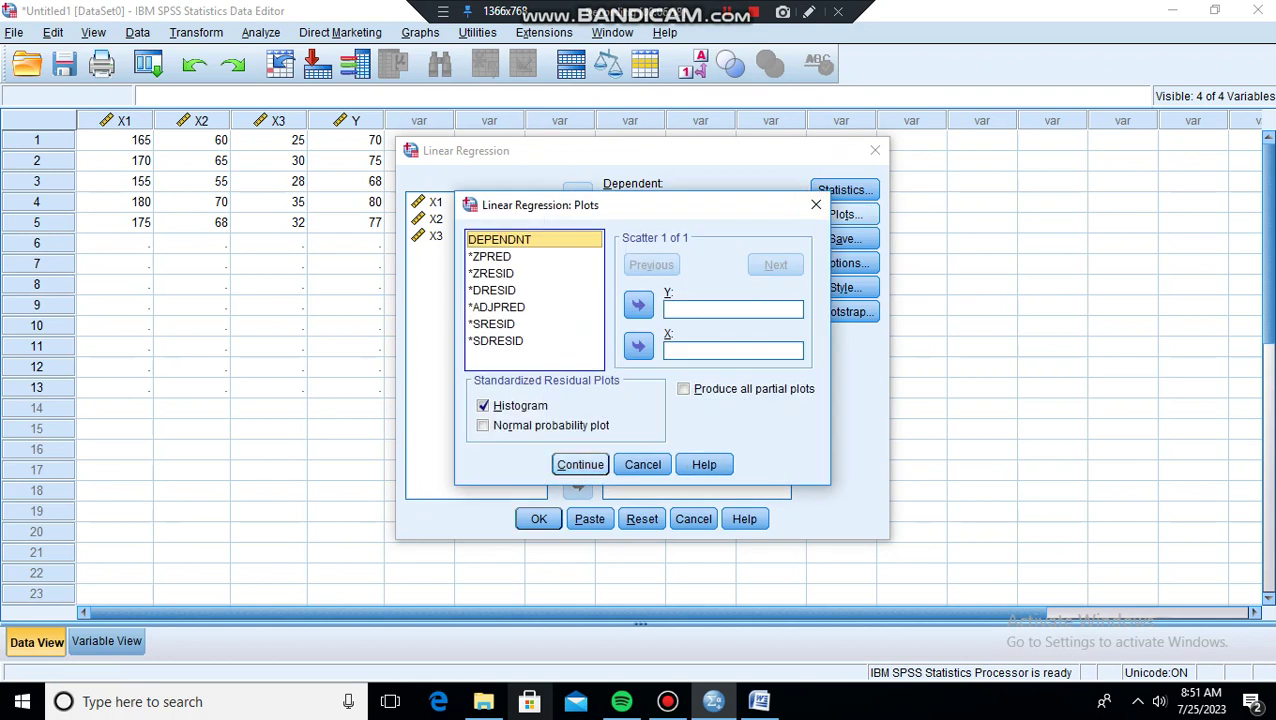
pyautogui.press('Return')
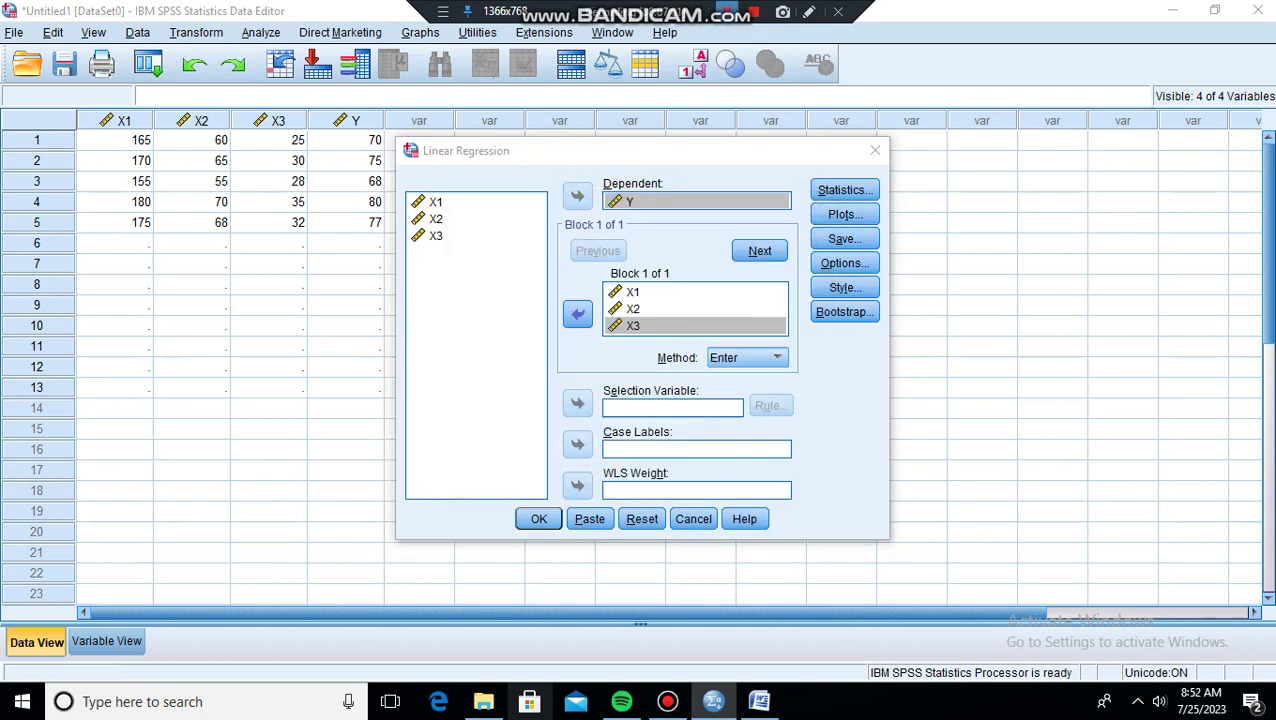
# Accept F probability entry .05 and removal .10 with the constant included and cases excluded listwise, and run the three-predictor regression.
pyautogui.click(845, 262)
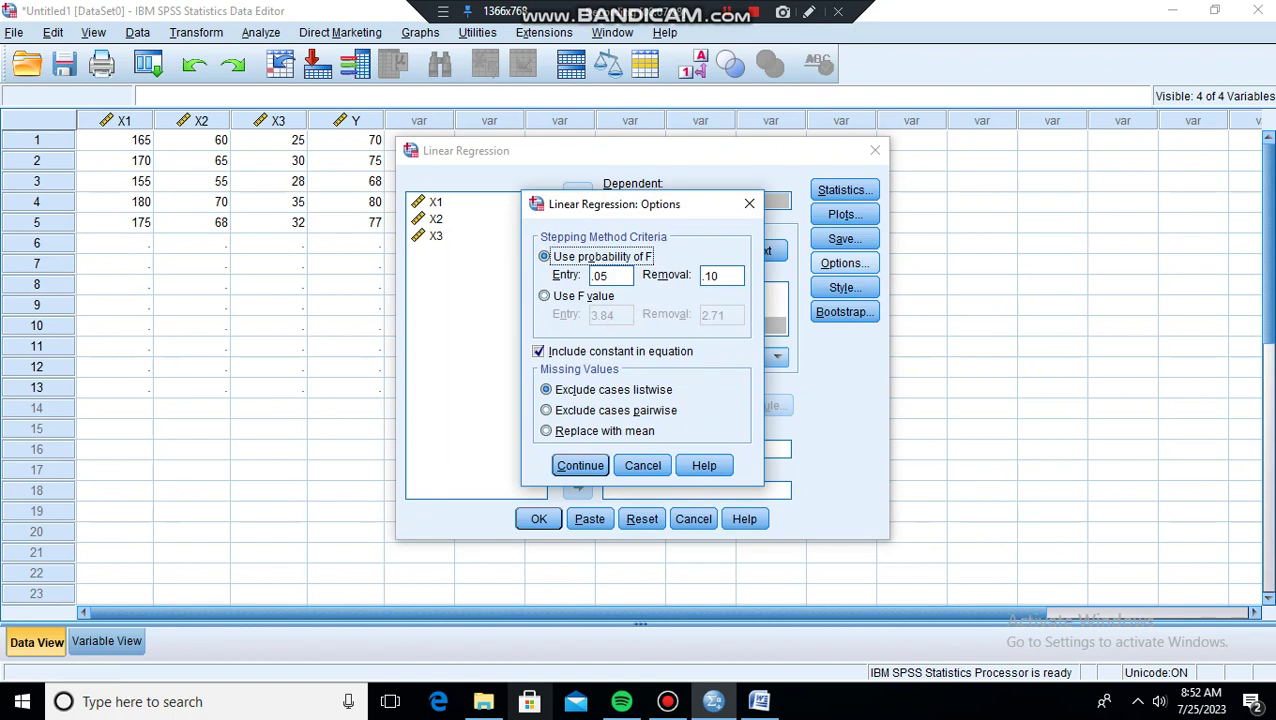
pyautogui.click(580, 465)
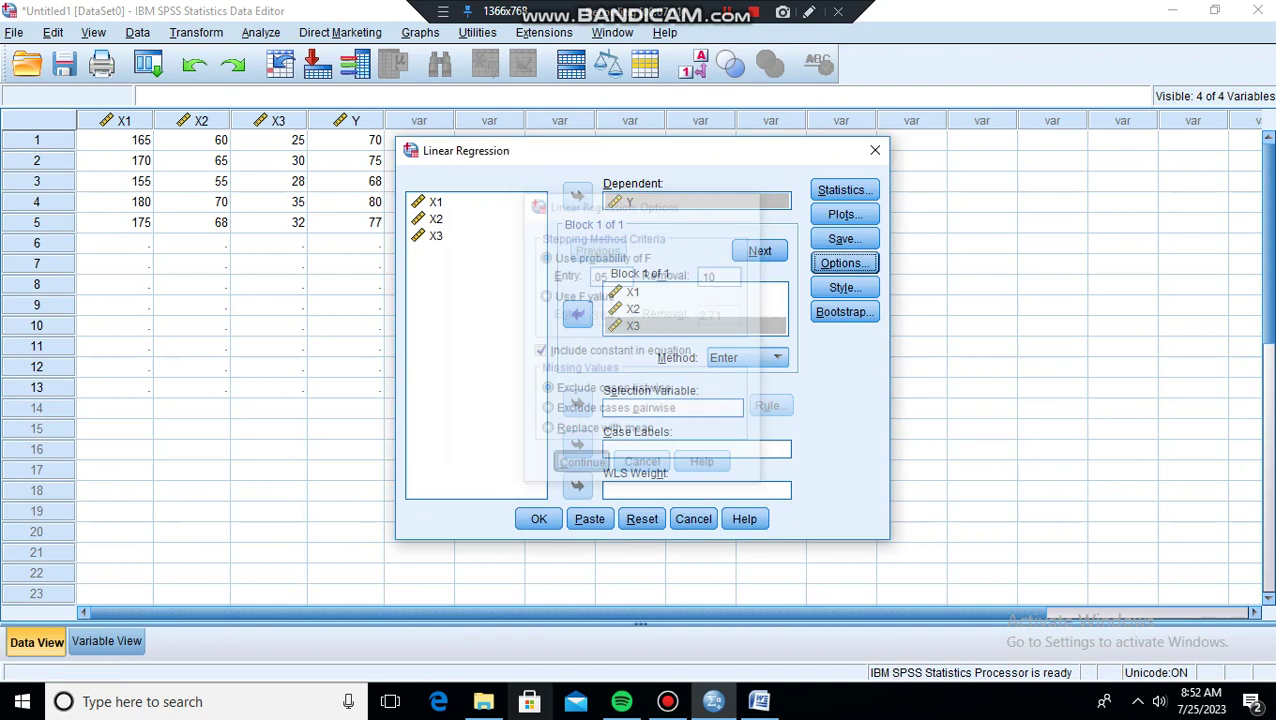
pyautogui.click(538, 519)
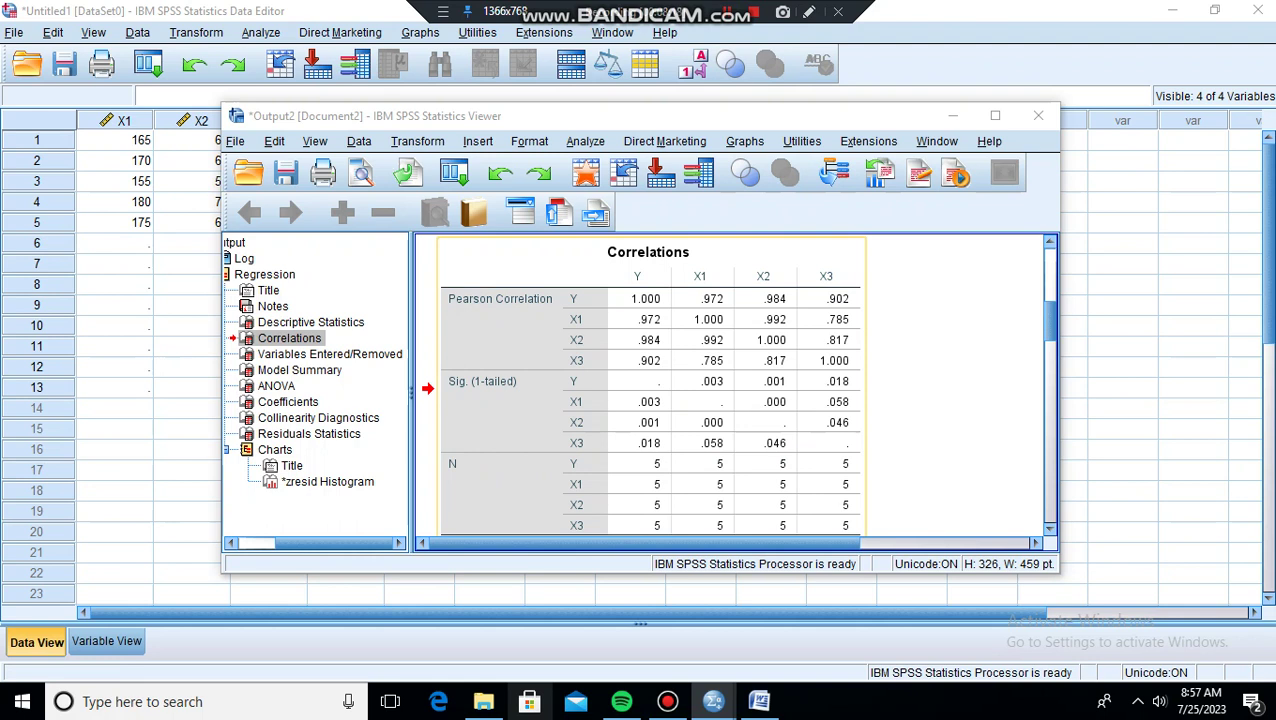
# Examine the three-predictor regression's Model Summary and the standardized residual histogram for dependent variable Y.
pyautogui.click(299, 370)
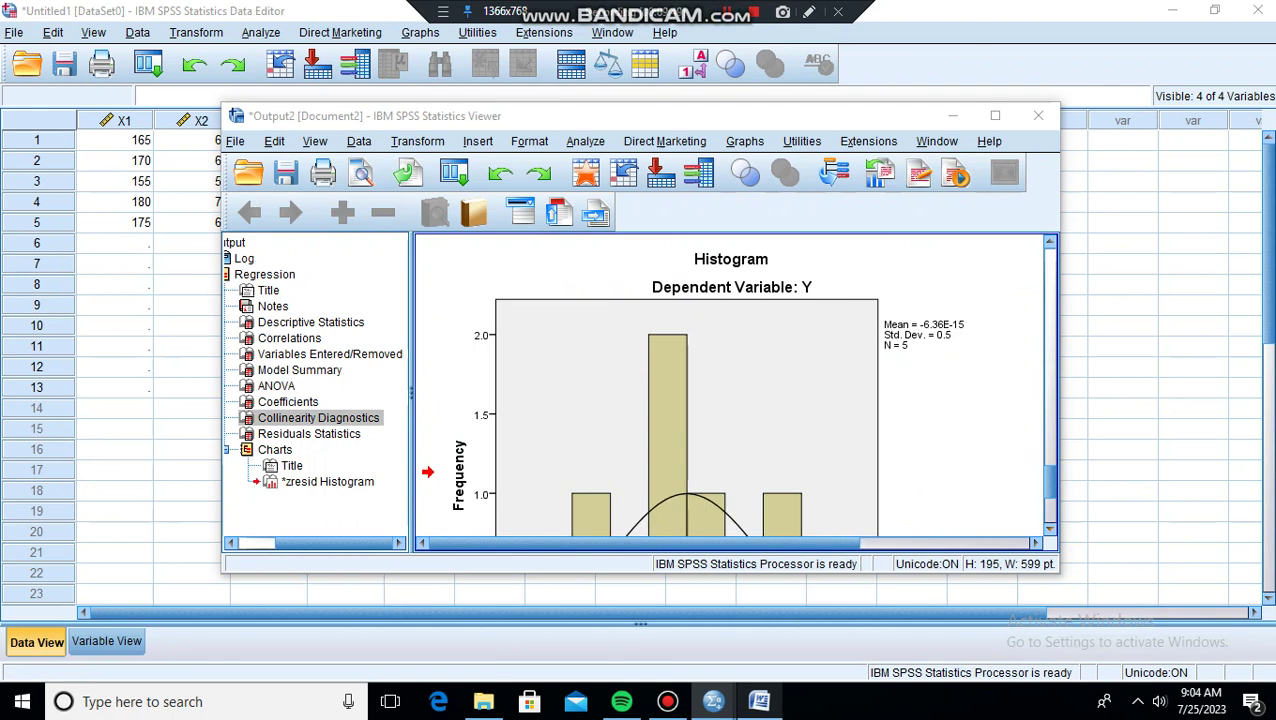
pyautogui.scroll(-3, 731, 385)
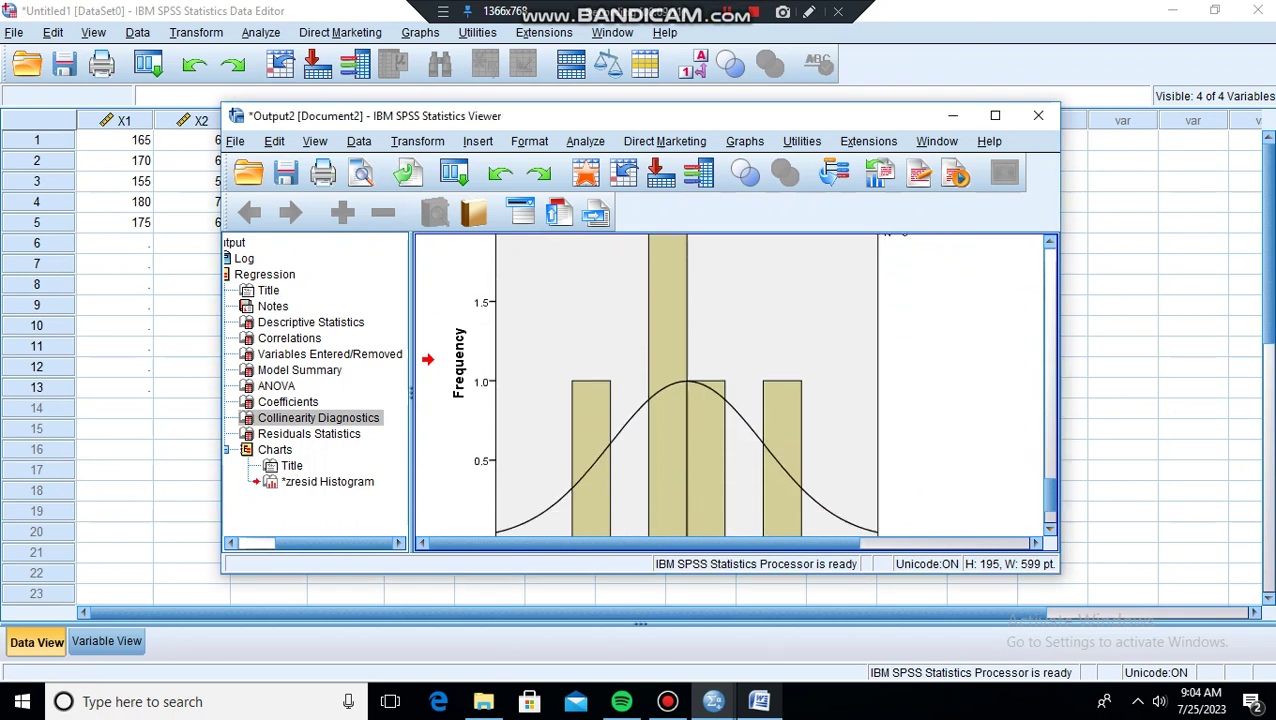
pyautogui.scroll(-1, 731, 385)
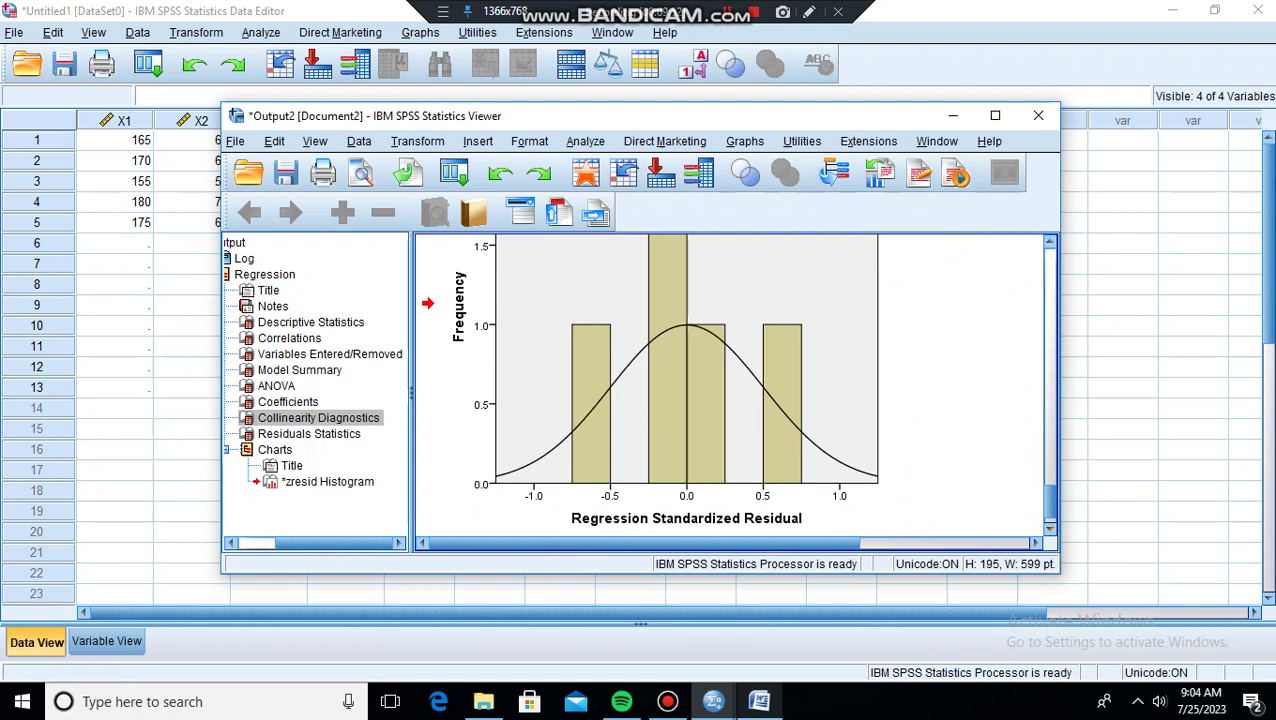